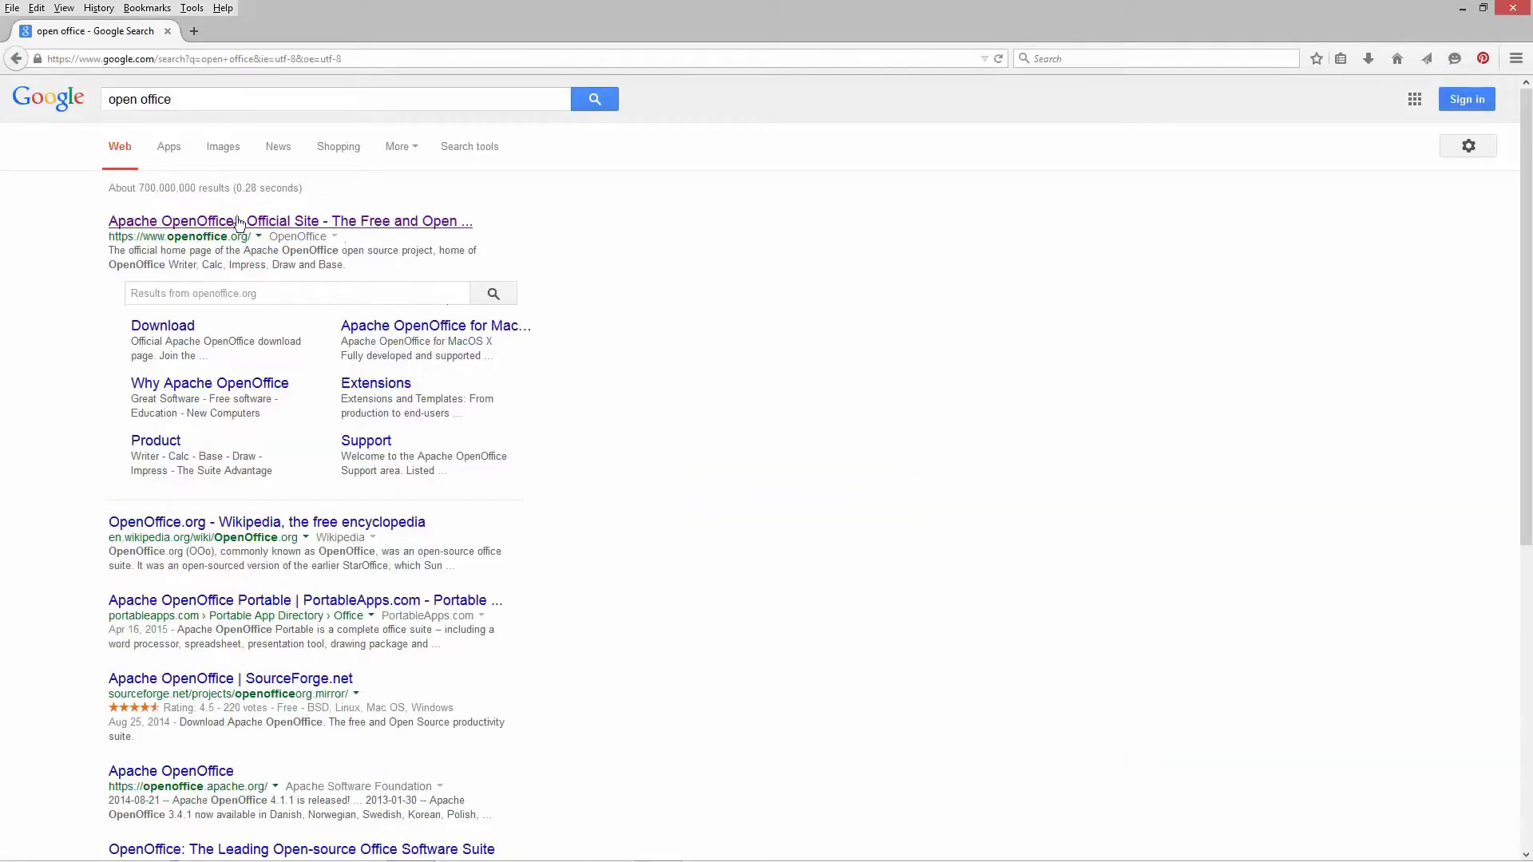
Open 'Apache OpenOffice - Official Site' from the 'open office' Google results.
{"action": "left_click", "coordinate": [173, 225]}
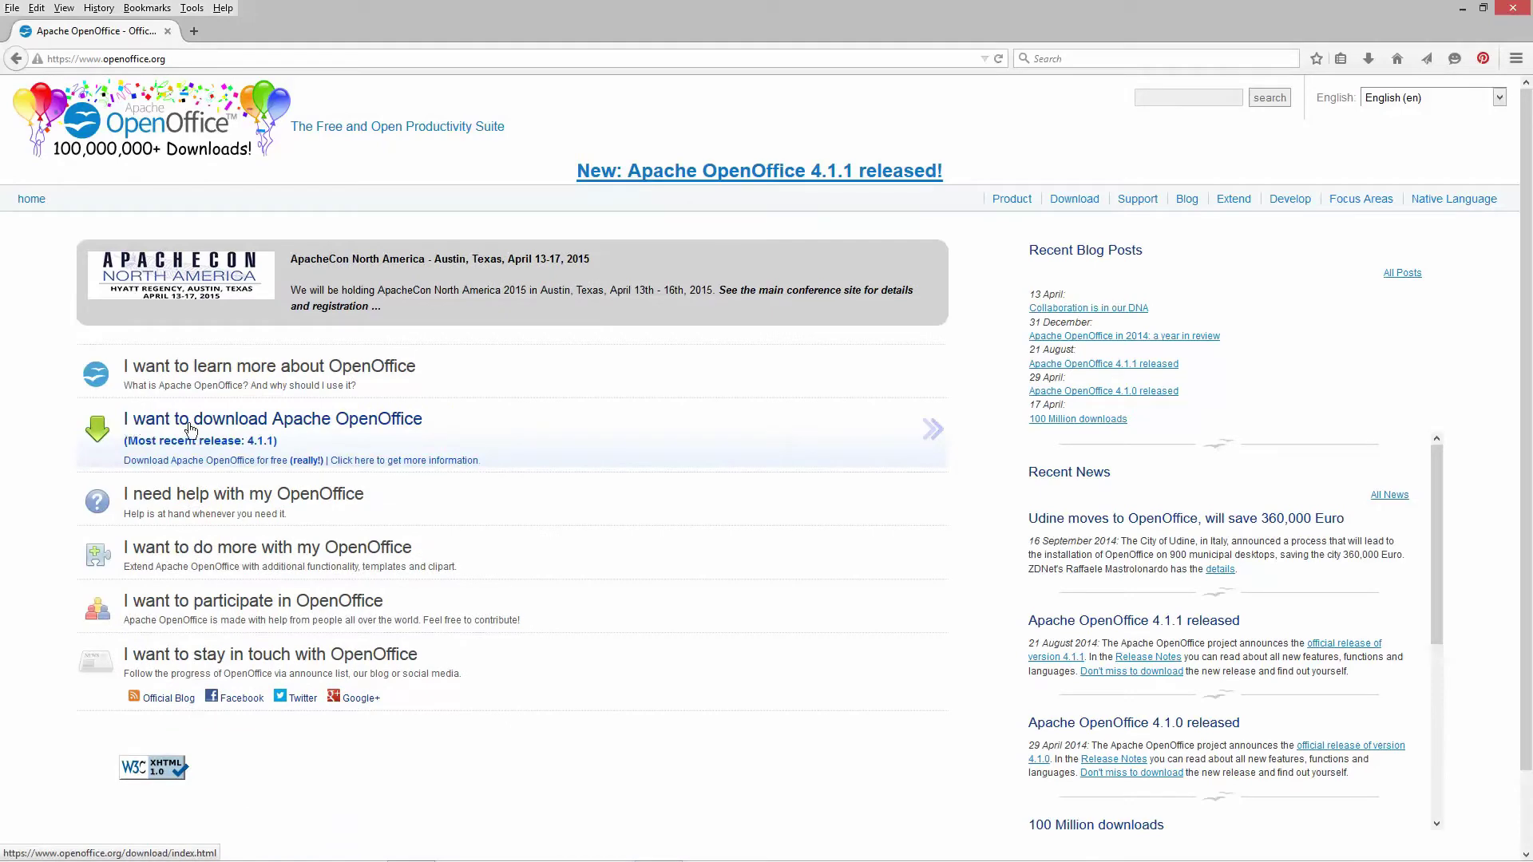
Start downloading the full Windows (EXE) installer for Apache OpenOffice 4.1.1.
{"action": "left_click", "coordinate": [190, 429]}
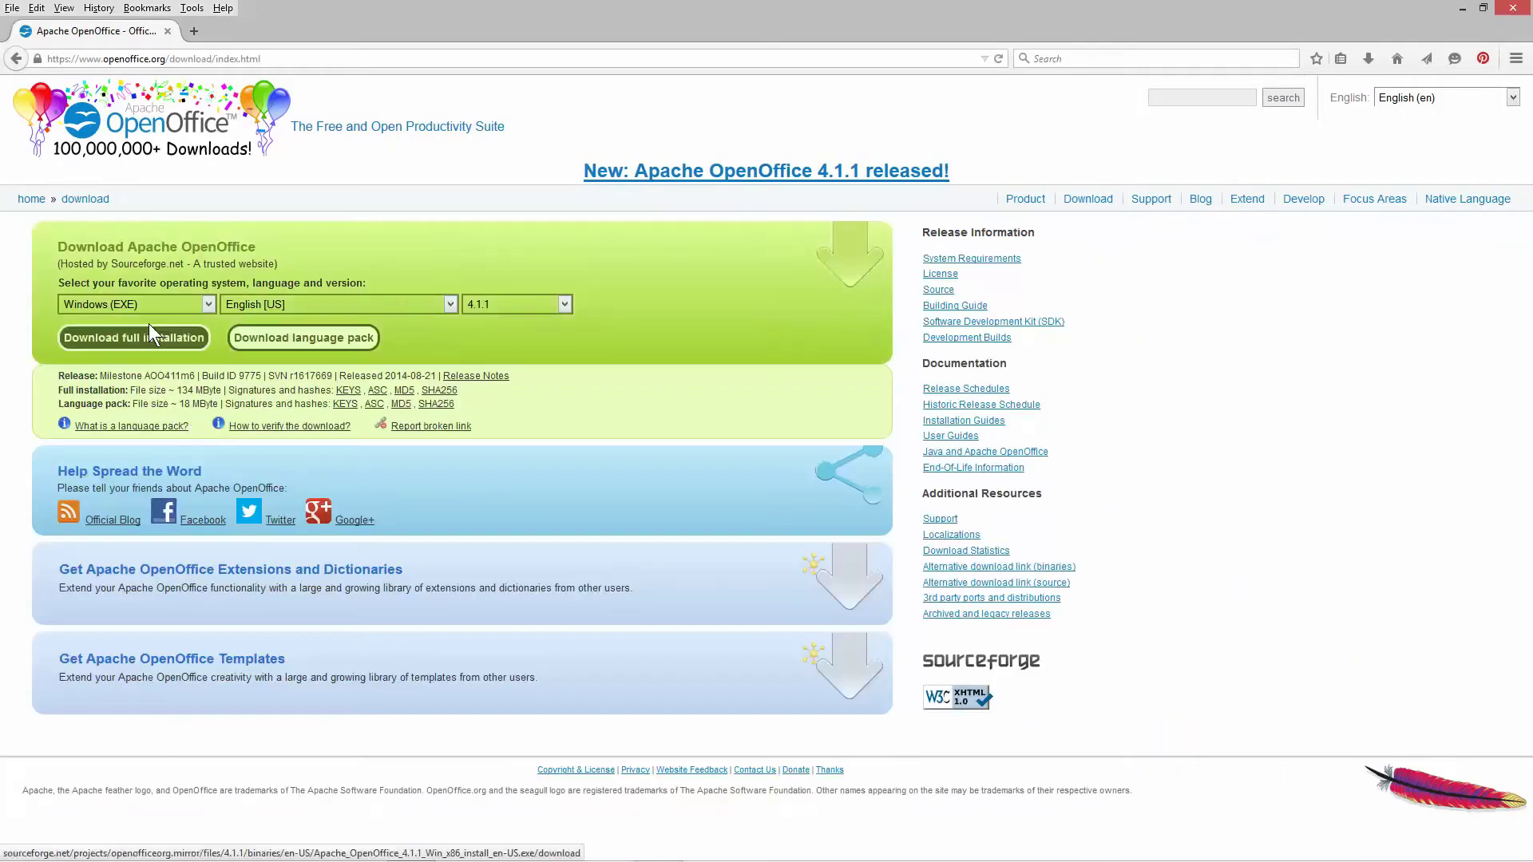
{"action": "left_click", "coordinate": [150, 306]}
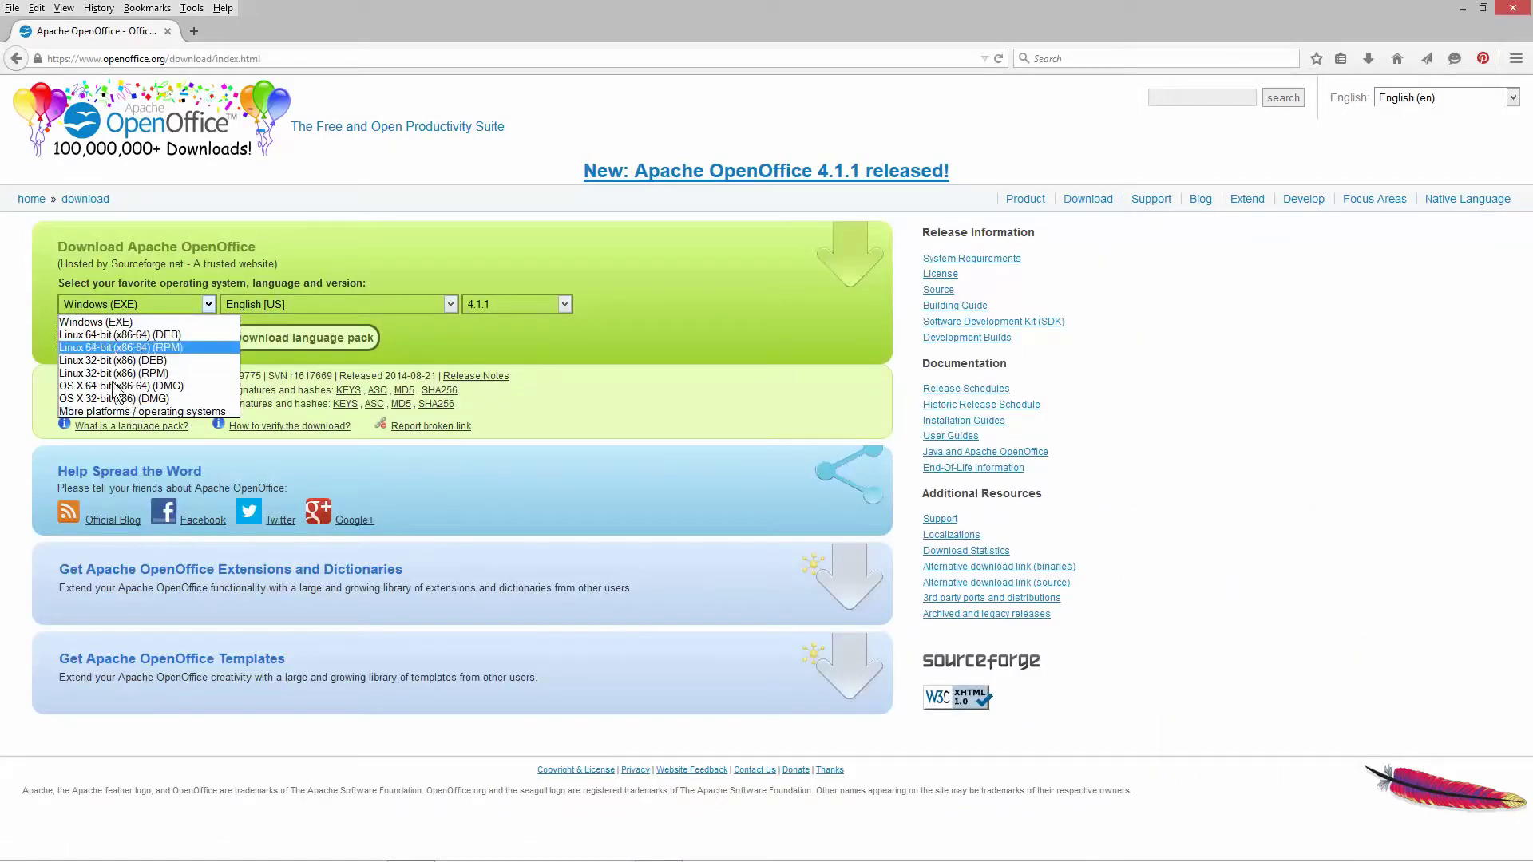
{"action": "left_click", "coordinate": [96, 322]}
{"action": "left_click", "coordinate": [164, 338]}
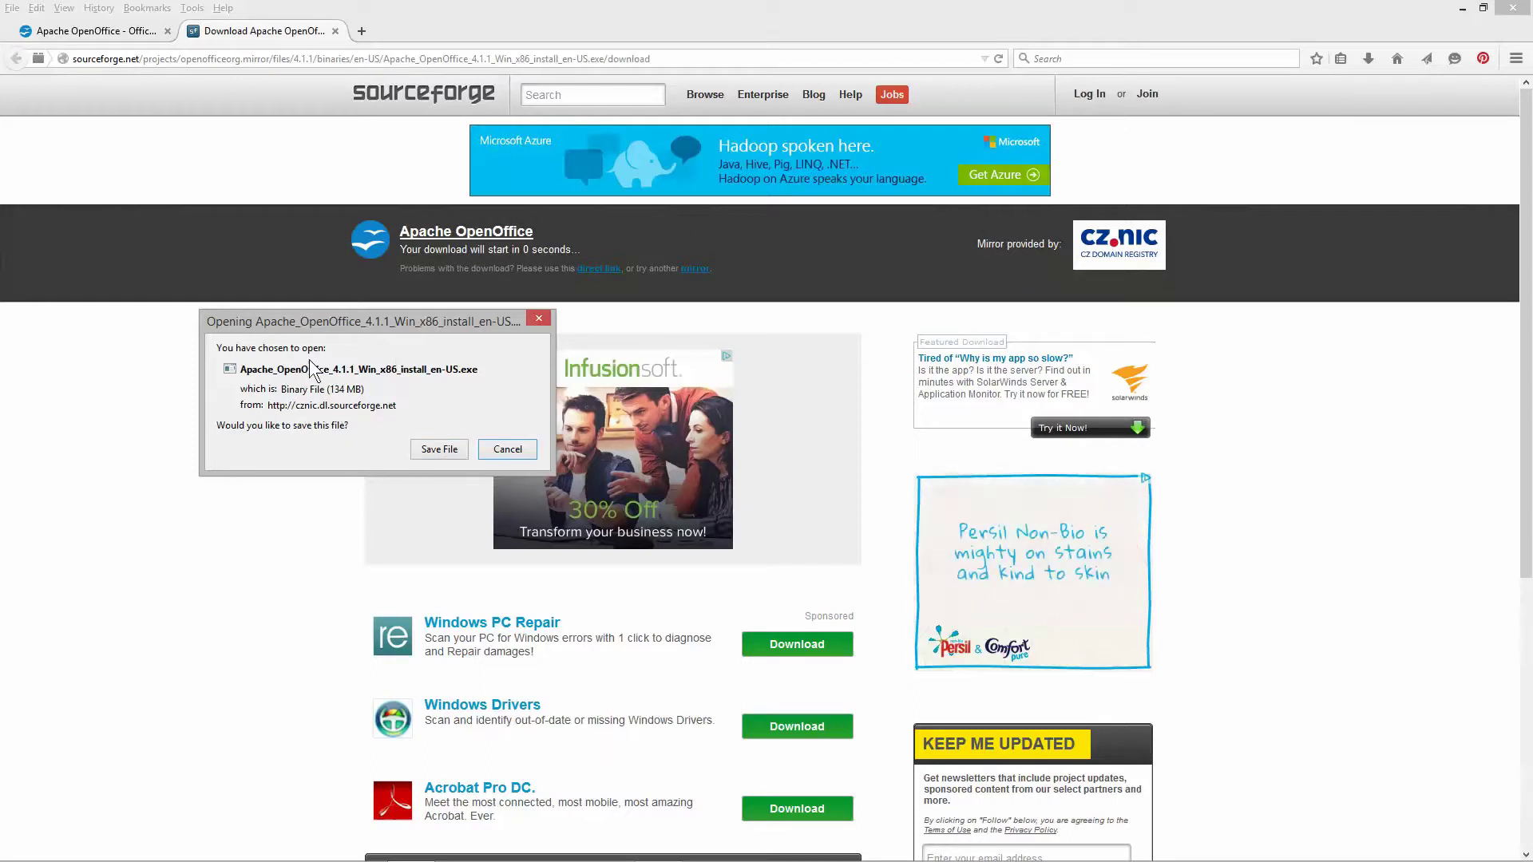
Decline both installer save prompts, then close the download page and the browser.
{"action": "left_click_drag", "start_coordinate": [334, 388], "coordinate": [364, 390]}
{"action": "left_click", "coordinate": [504, 450]}
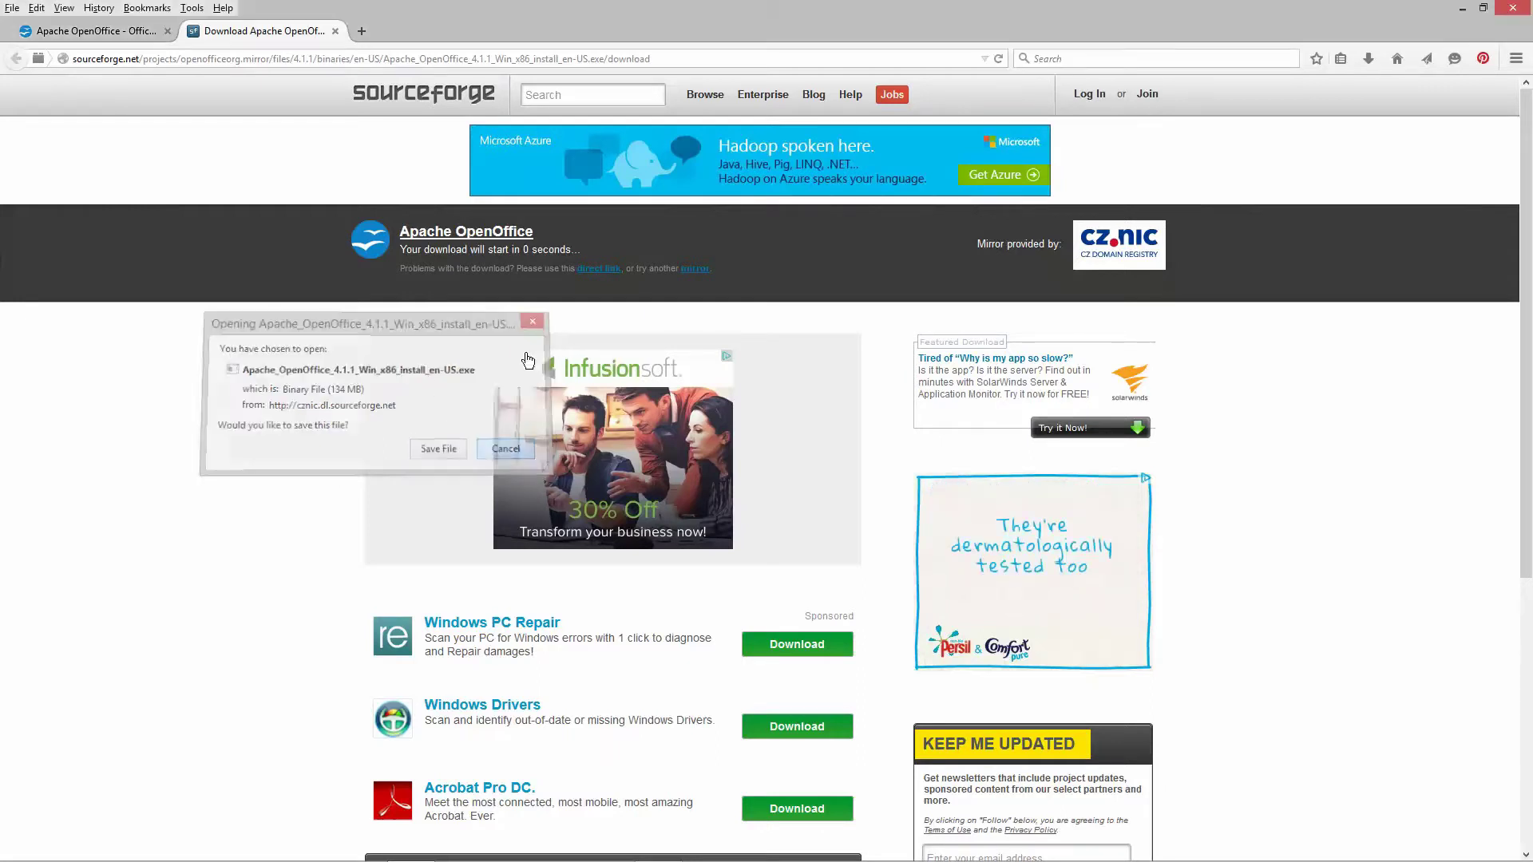
{"action": "left_click", "coordinate": [599, 269]}
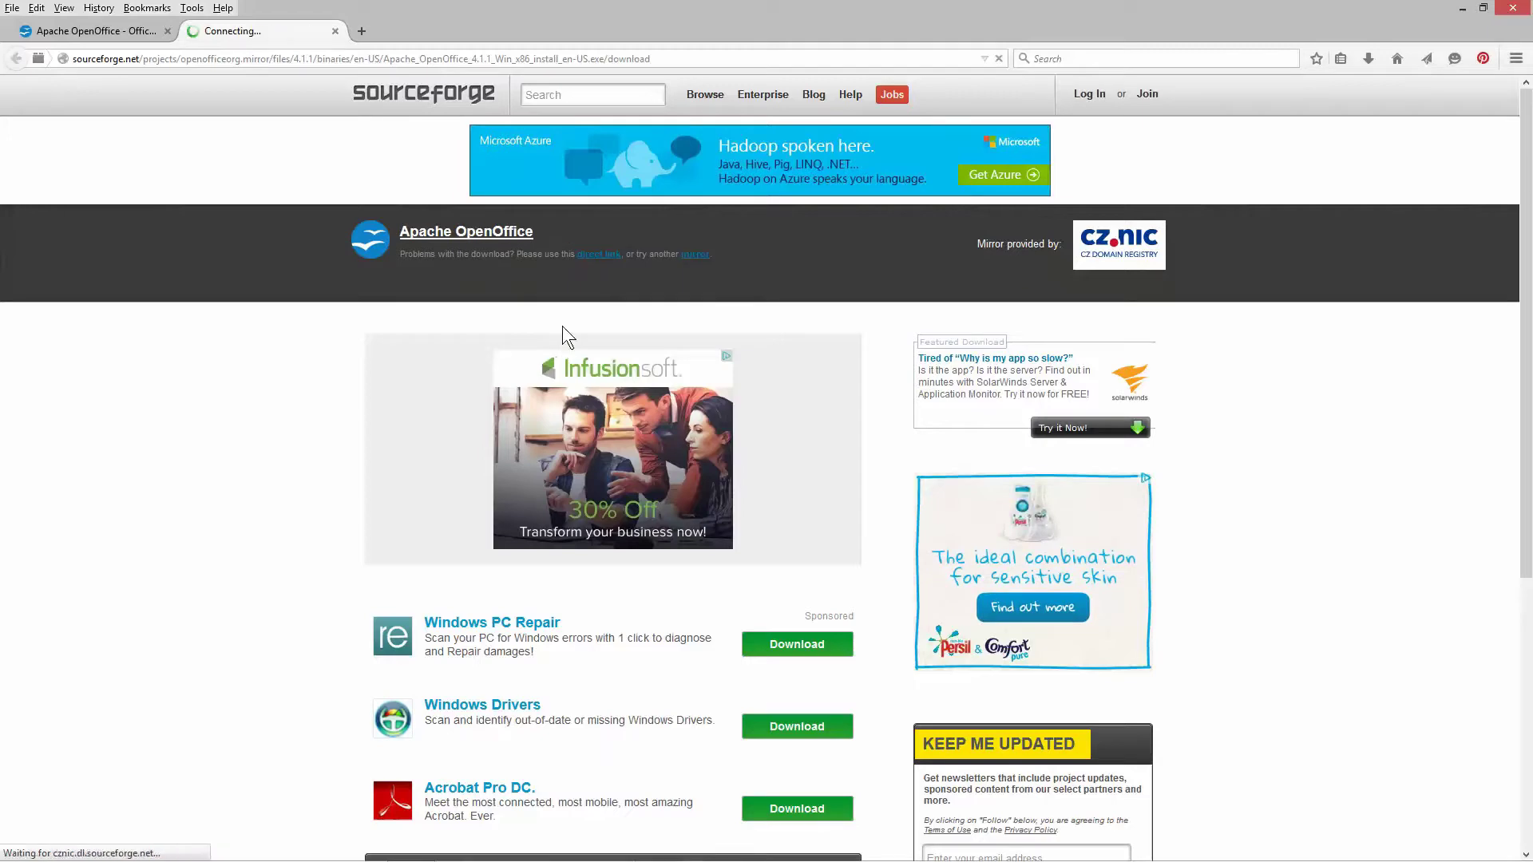
{"action": "left_click", "coordinate": [494, 446]}
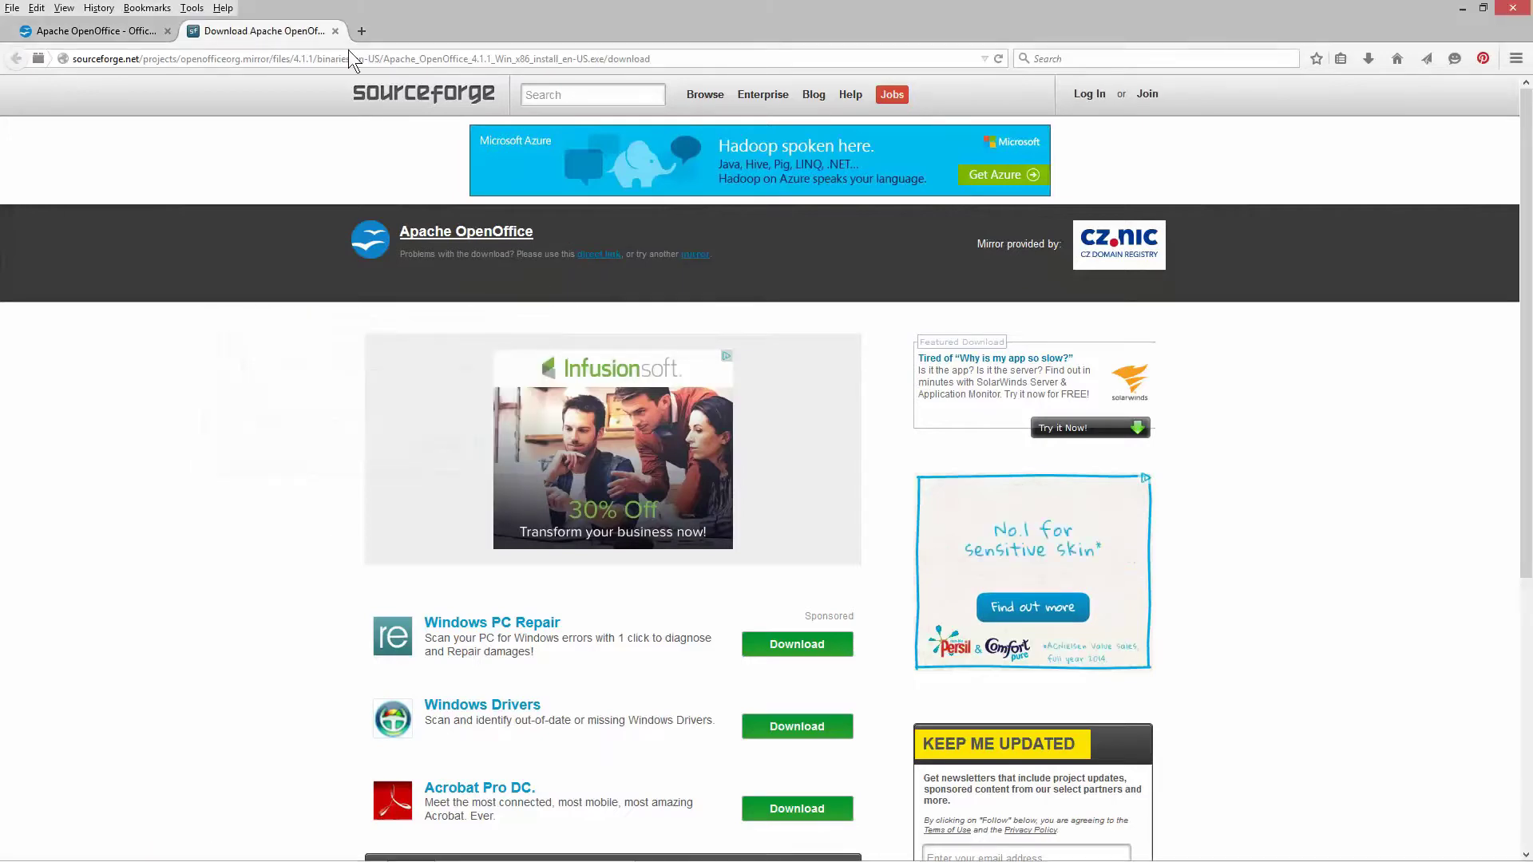
{"action": "left_click", "coordinate": [336, 31]}
{"action": "left_click", "coordinate": [1511, 8]}
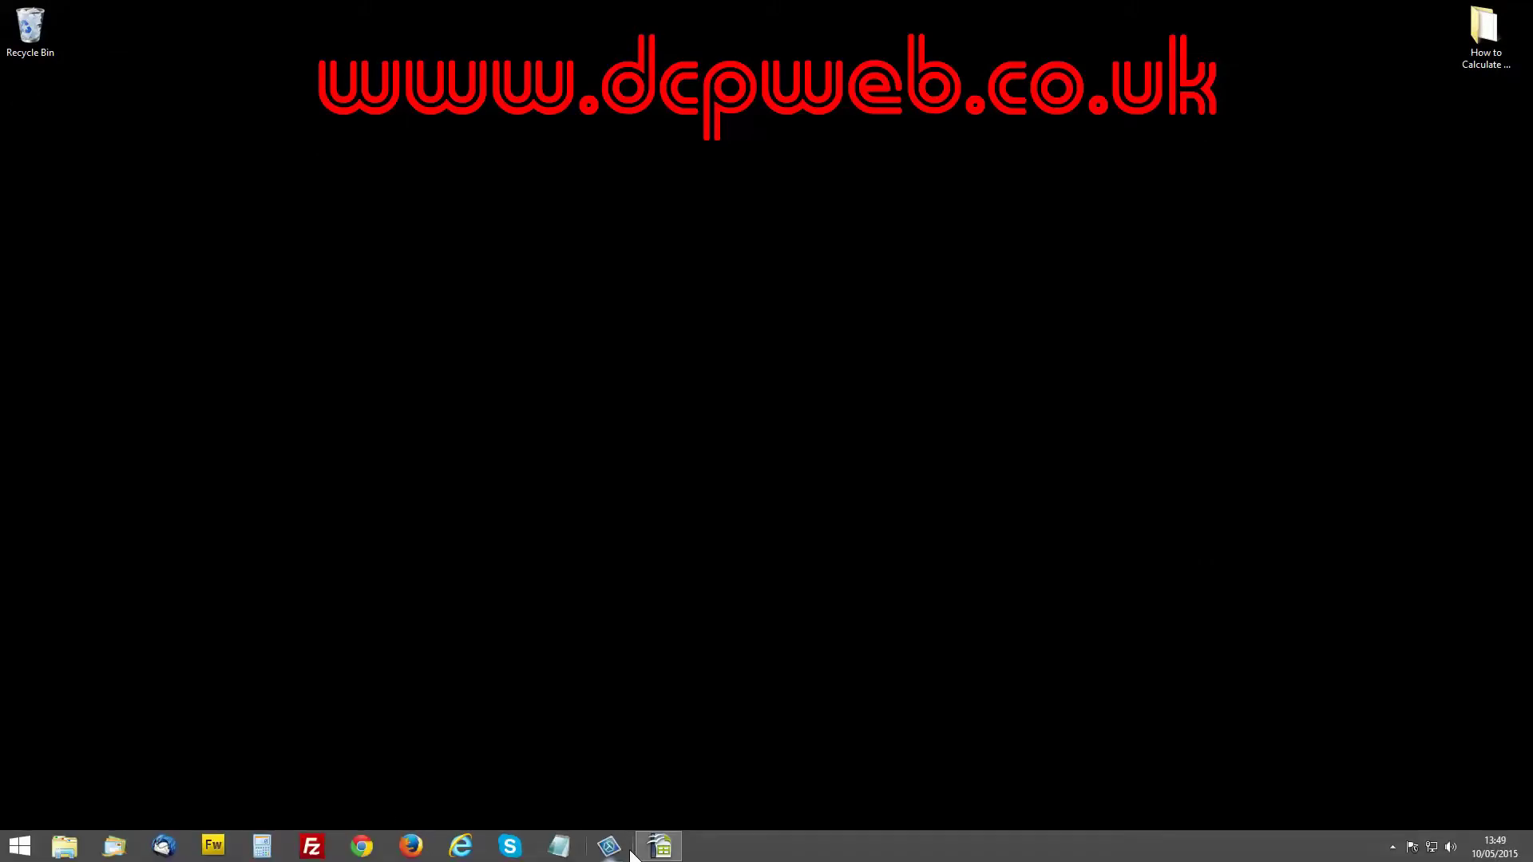
Bring the VAT Calculation.ods window in OpenOffice Calc back onto the desktop.
{"action": "mouse_move", "coordinate": [657, 854]}
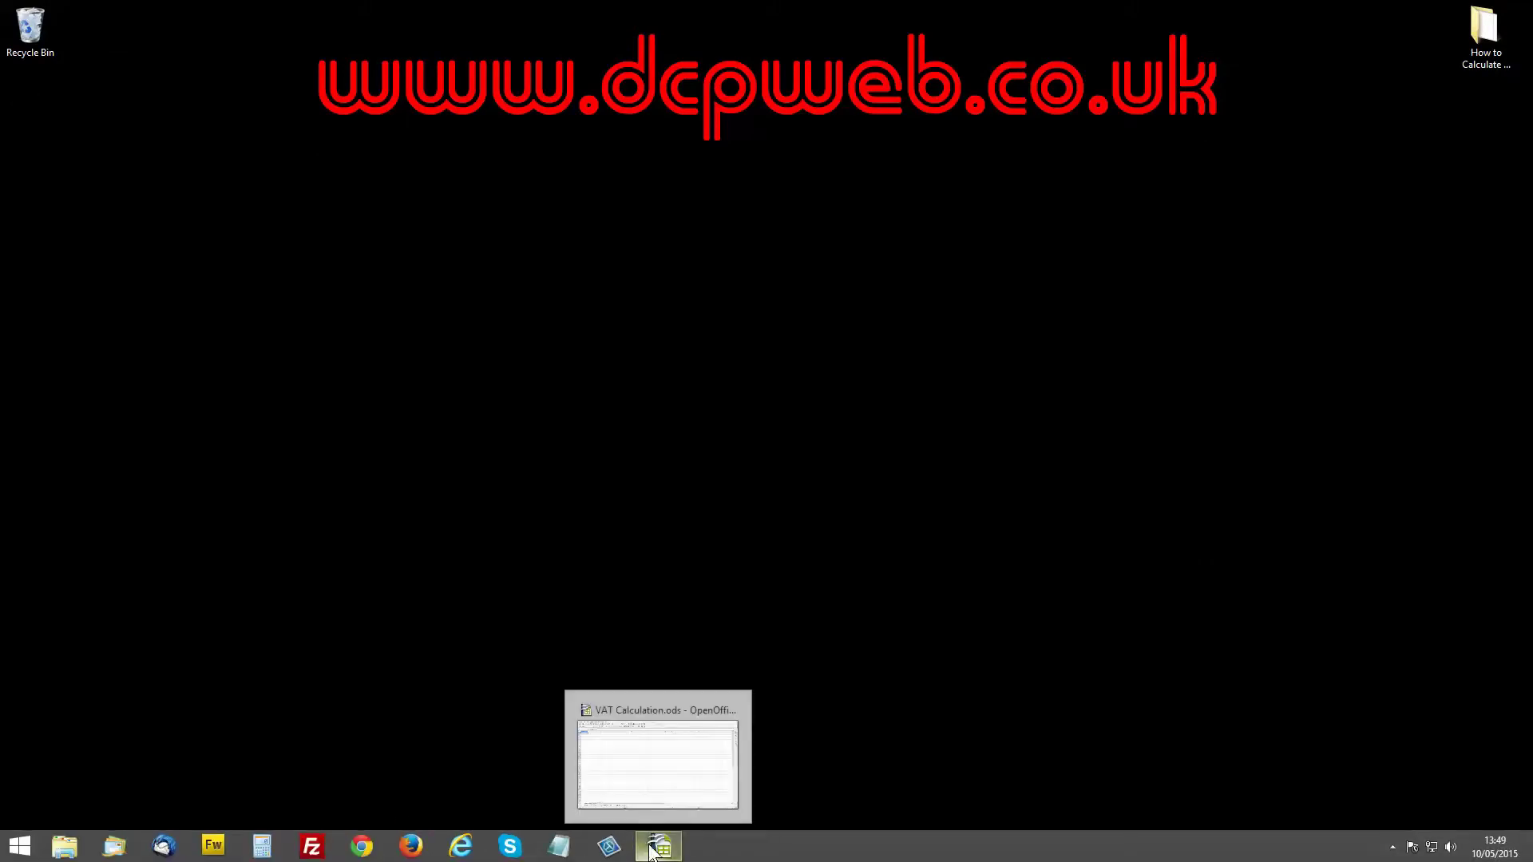
{"action": "left_click", "coordinate": [19, 847]}
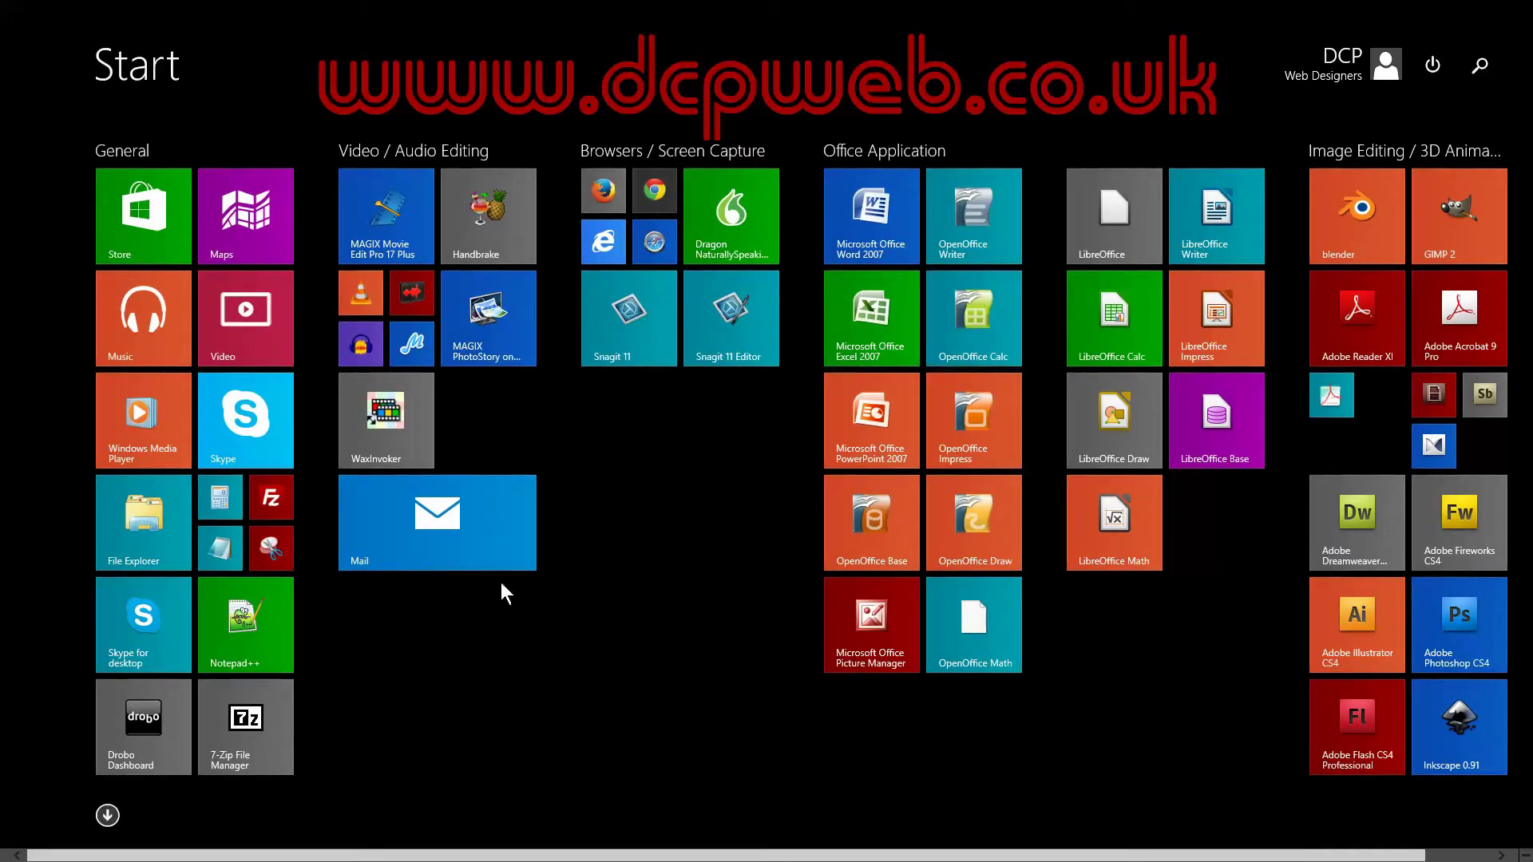
{"action": "key", "text": "super"}
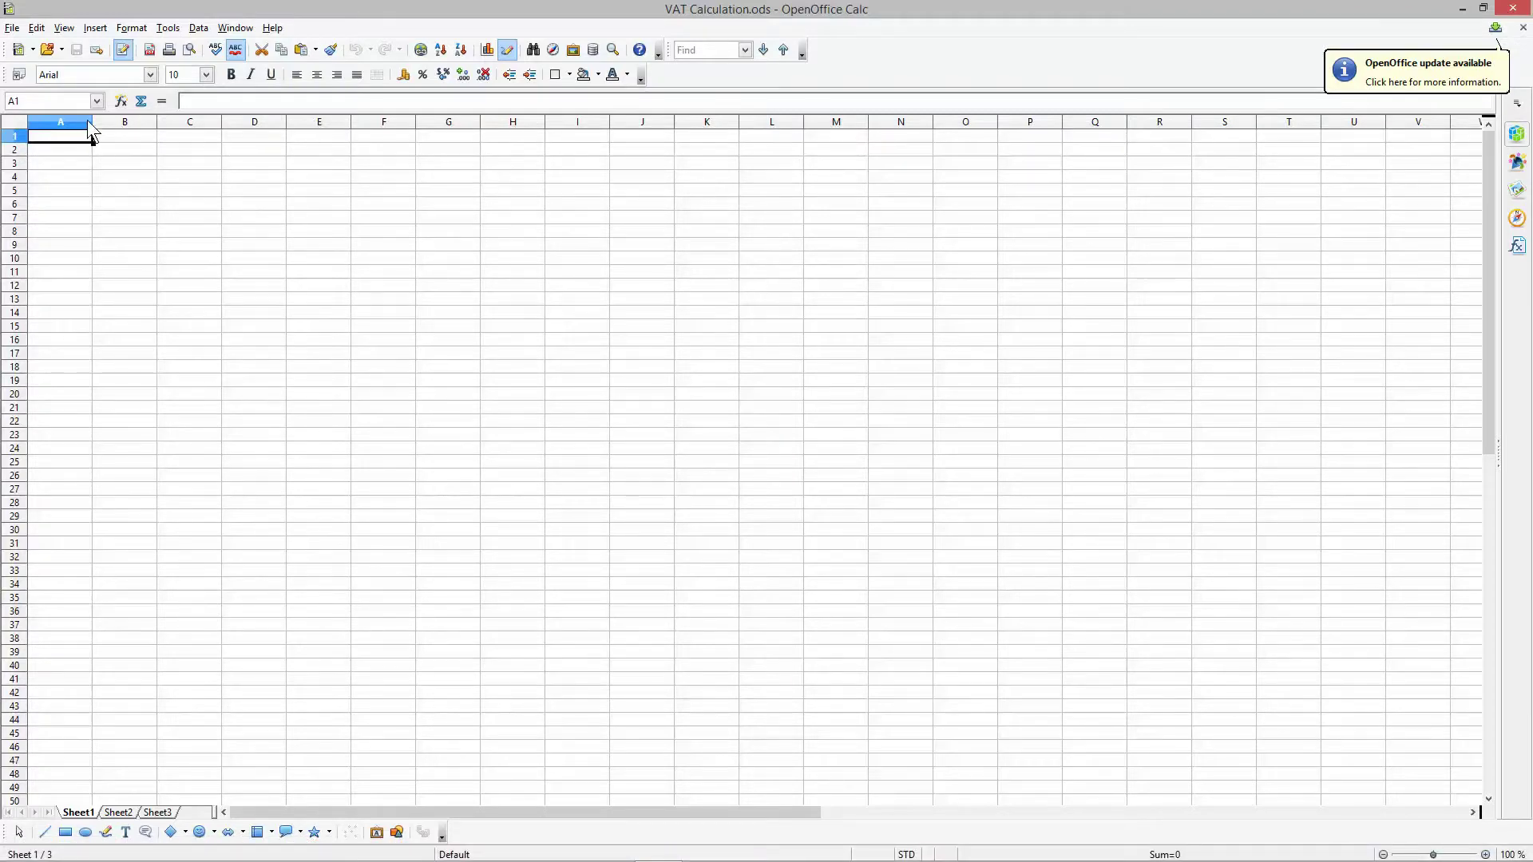
Widen the columns to 3.63 cm and select columns A through C.
{"action": "mouse_move", "coordinate": [93, 120]}
{"action": "left_mouse_down"}
{"action": "mouse_move", "coordinate": [356, 123]}
{"action": "mouse_move", "coordinate": [109, 128]}
{"action": "left_mouse_up"}
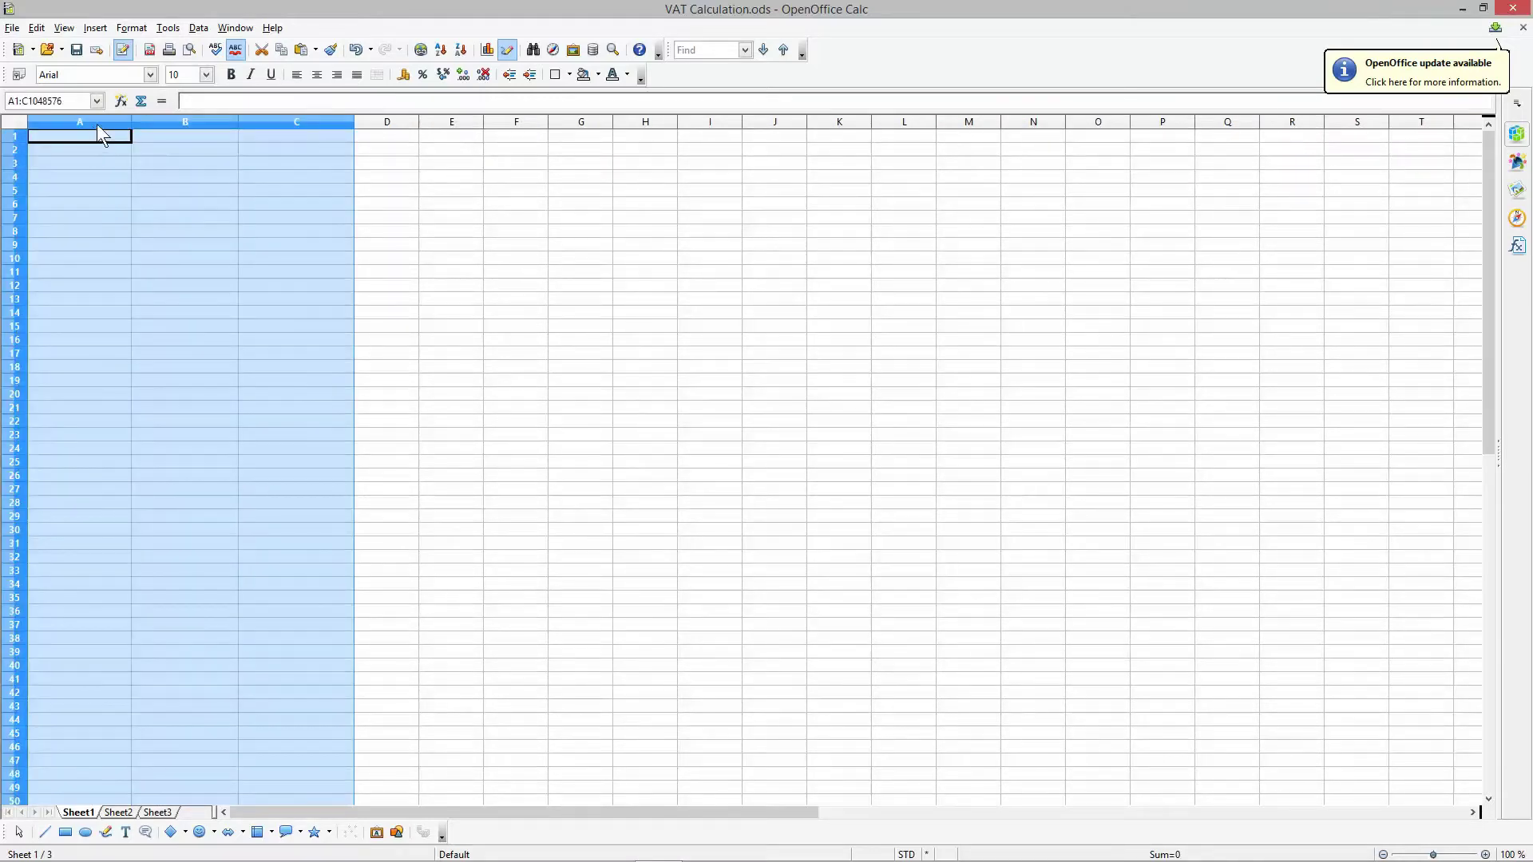
{"action": "left_click", "coordinate": [70, 122]}
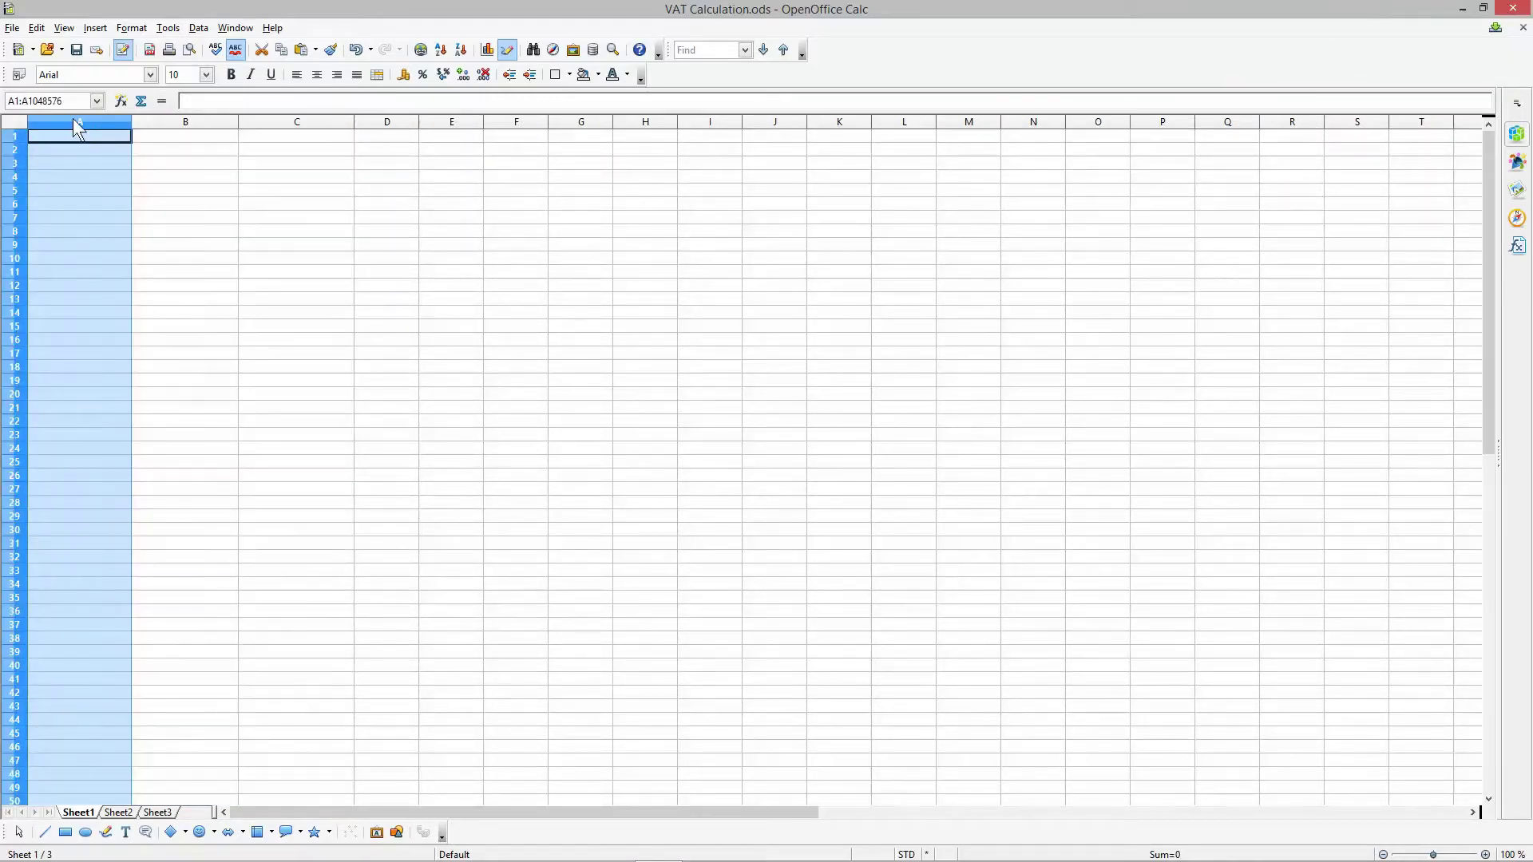
{"action": "left_click_drag", "start_coordinate": [74, 119], "coordinate": [273, 123]}
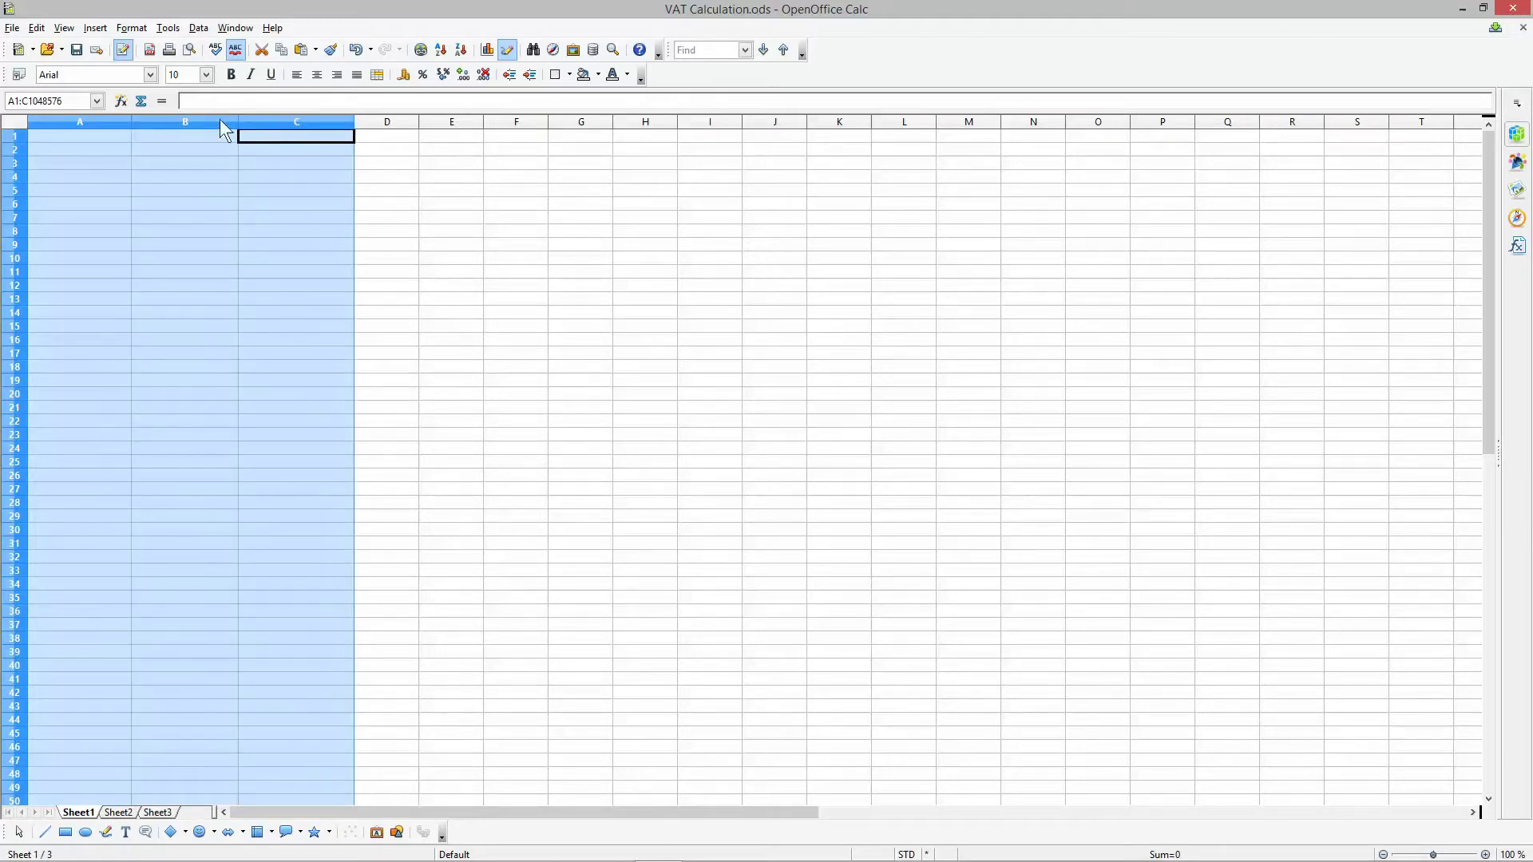
Format columns A–C as GBP £ English (UK) currency with 2 decimals.
{"action": "right_click", "coordinate": [262, 133]}
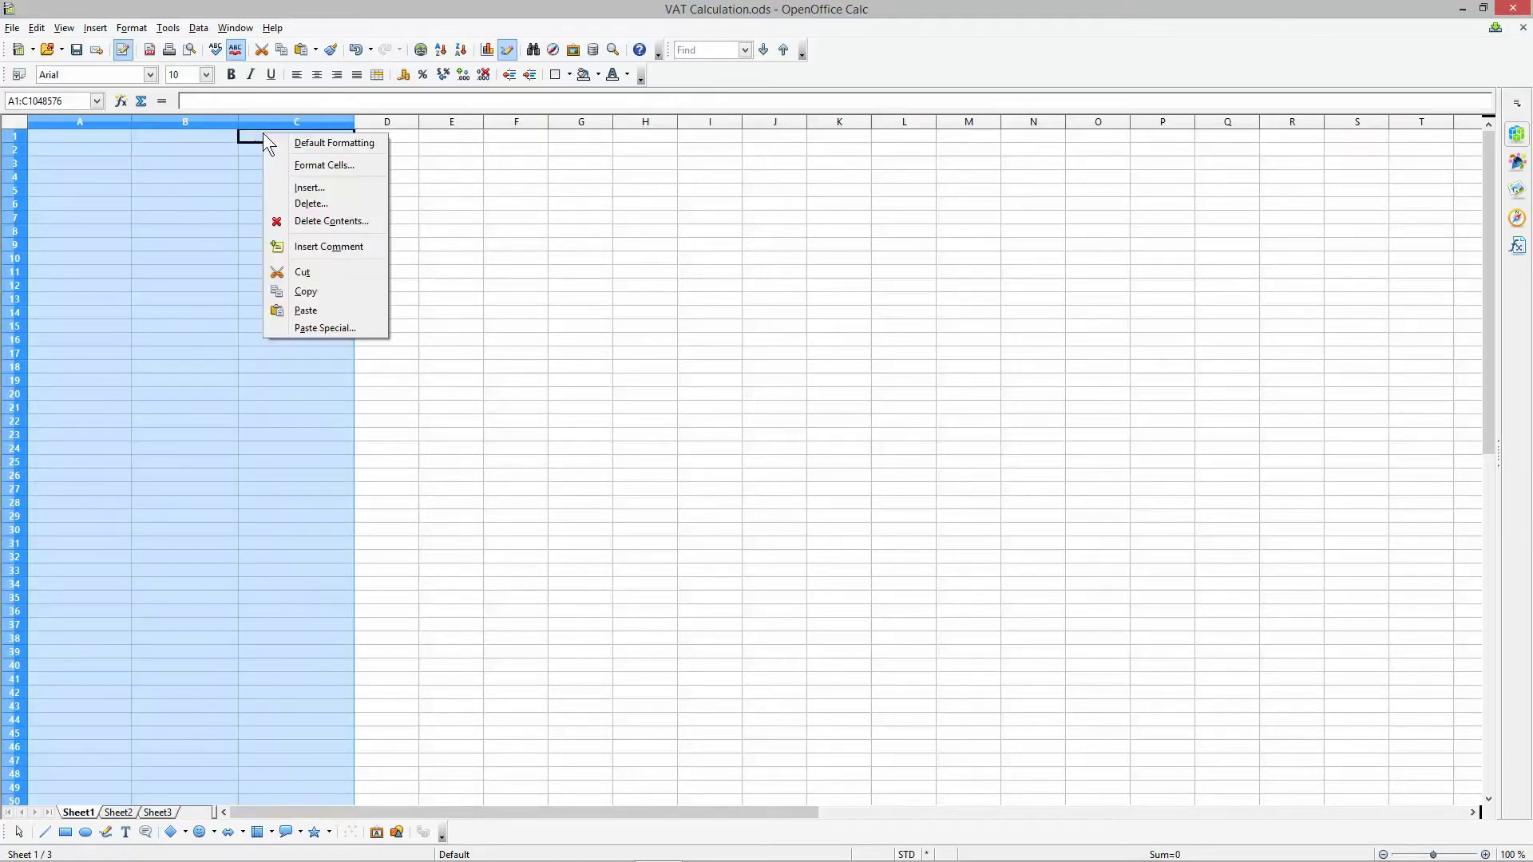
{"action": "left_click", "coordinate": [295, 165]}
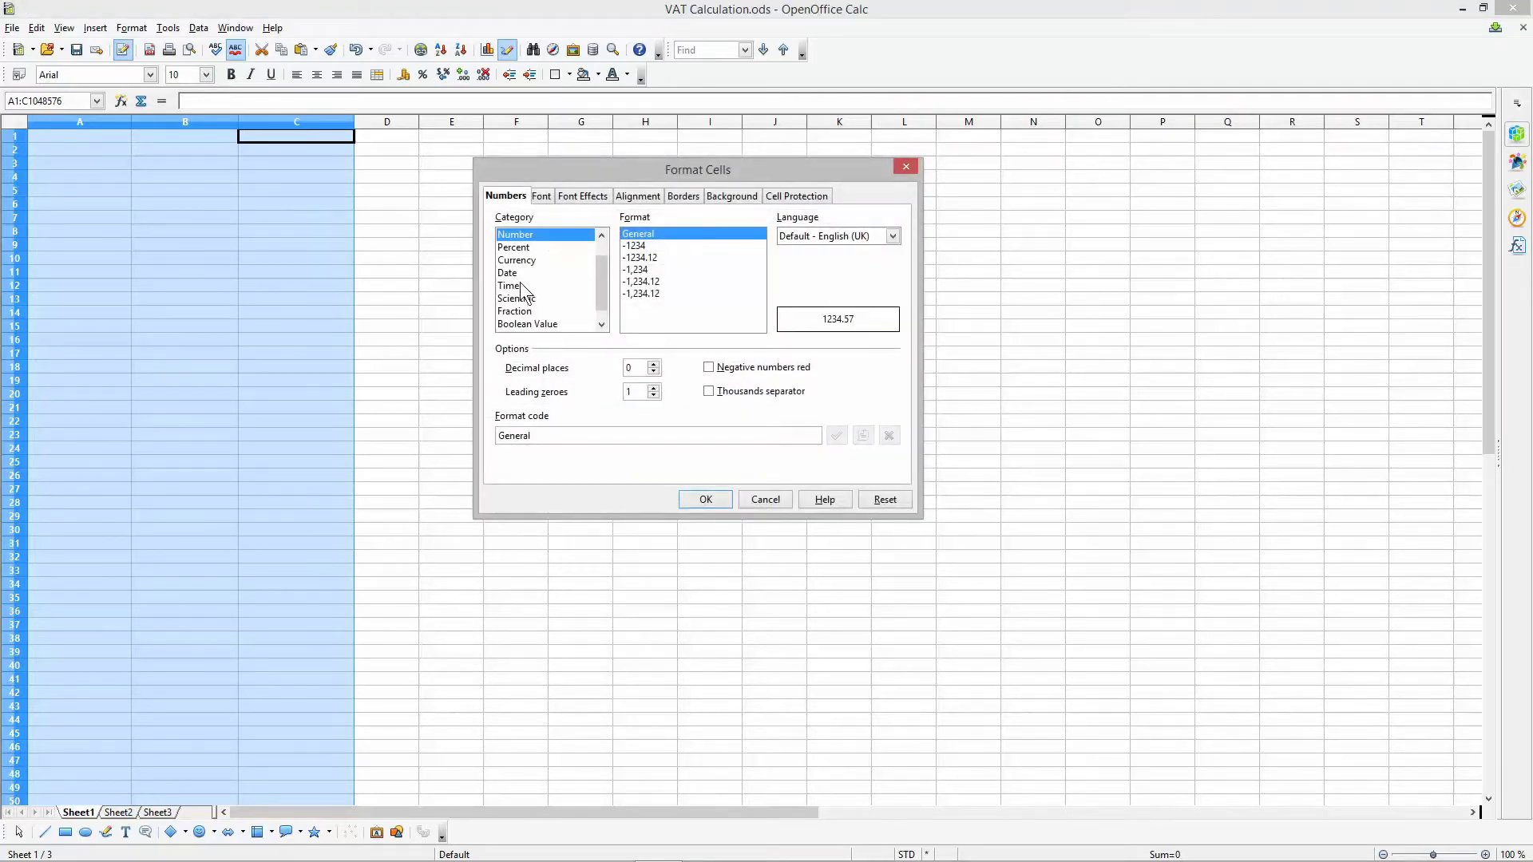
{"action": "left_click", "coordinate": [538, 260]}
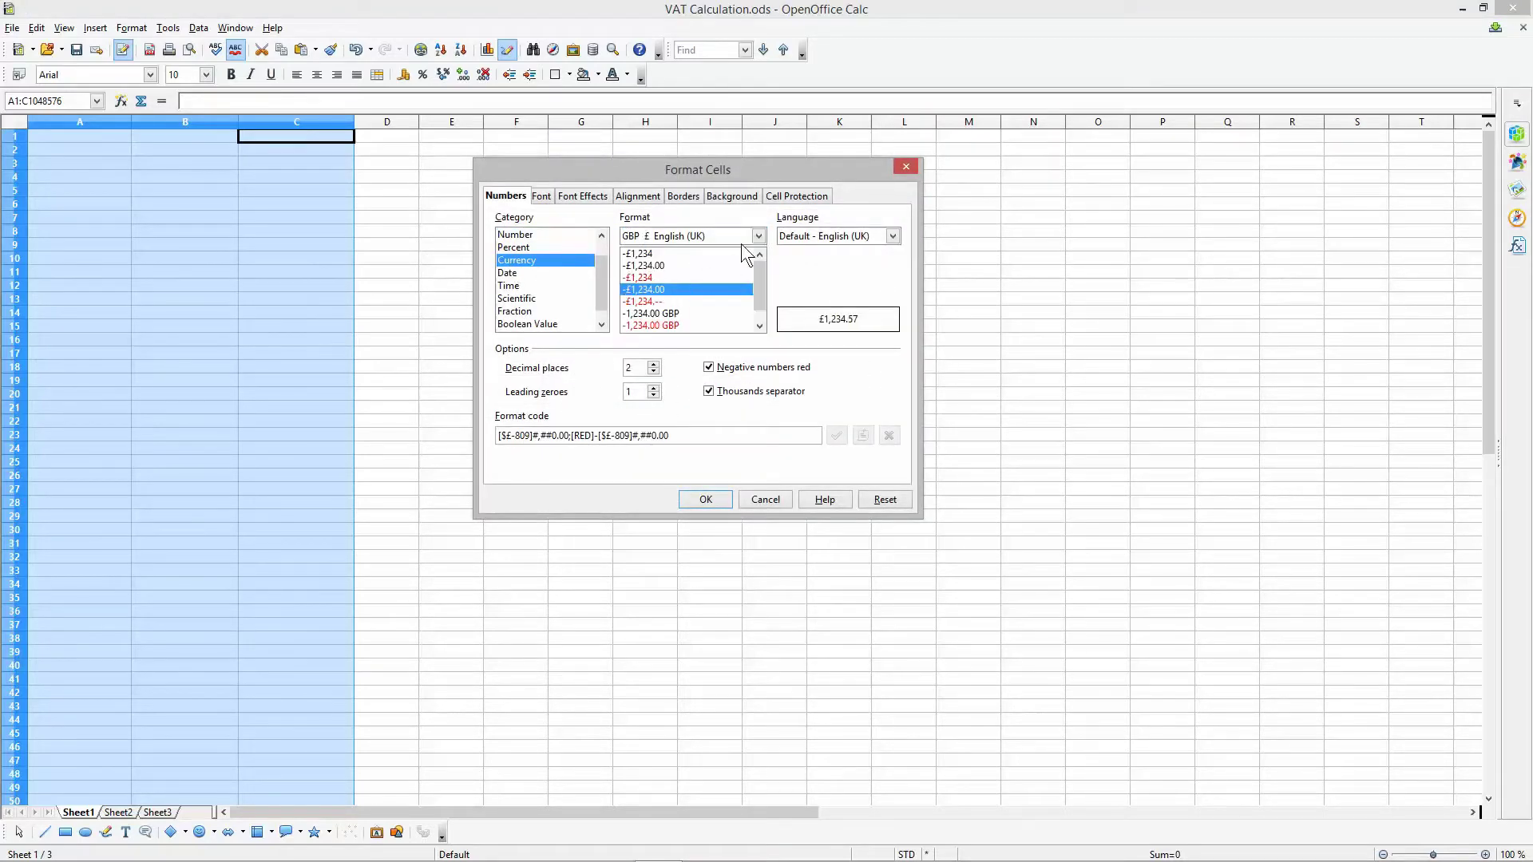
{"action": "left_click", "coordinate": [834, 237]}
{"action": "left_click", "coordinate": [797, 241]}
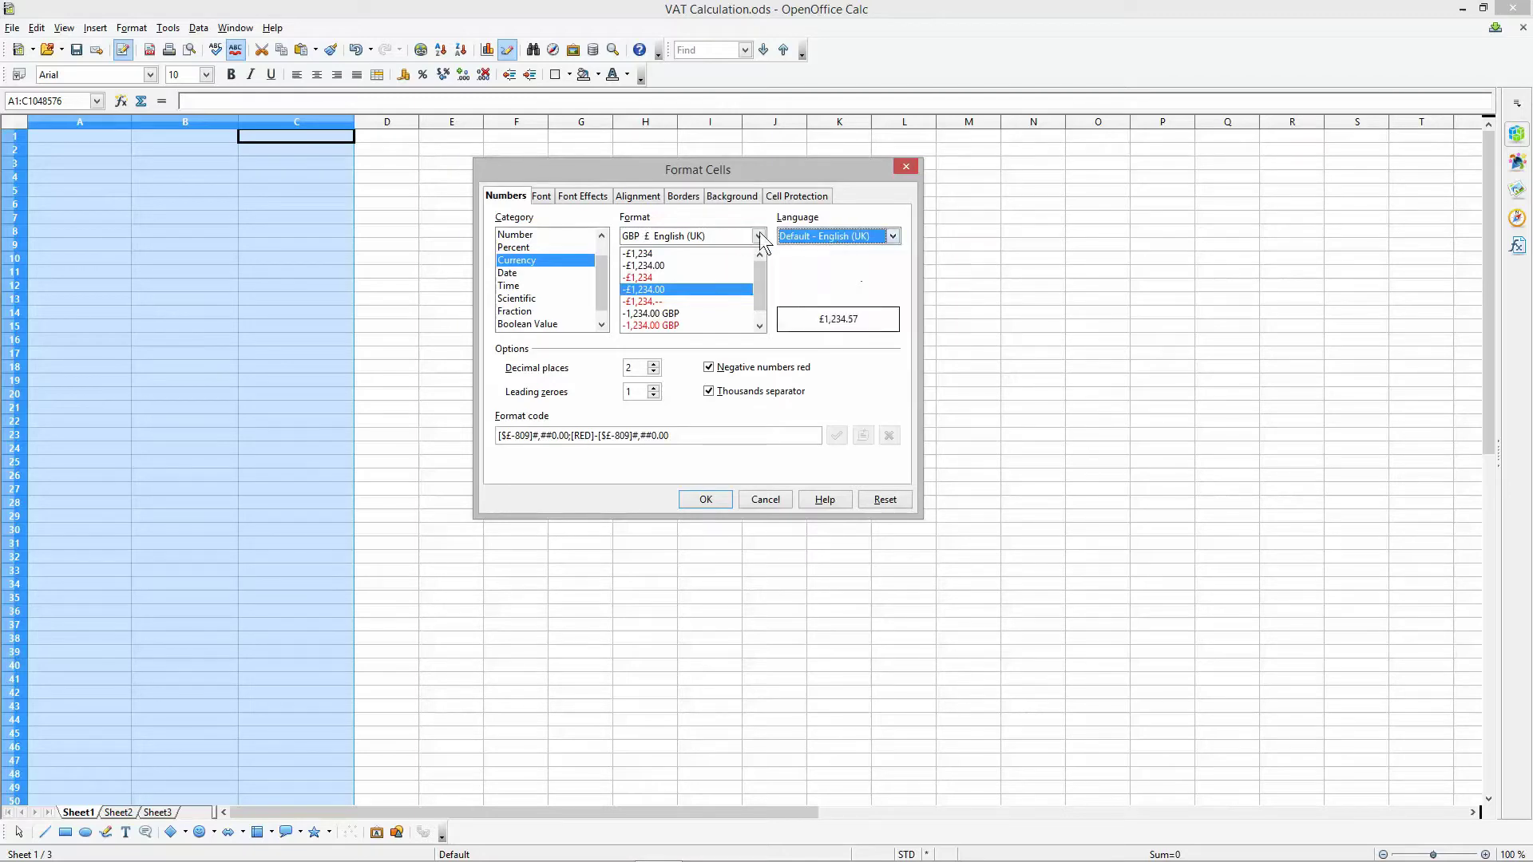
{"action": "left_click", "coordinate": [796, 241]}
{"action": "left_click", "coordinate": [800, 241]}
{"action": "left_click", "coordinate": [706, 500]}
{"action": "left_click", "coordinate": [86, 135]}
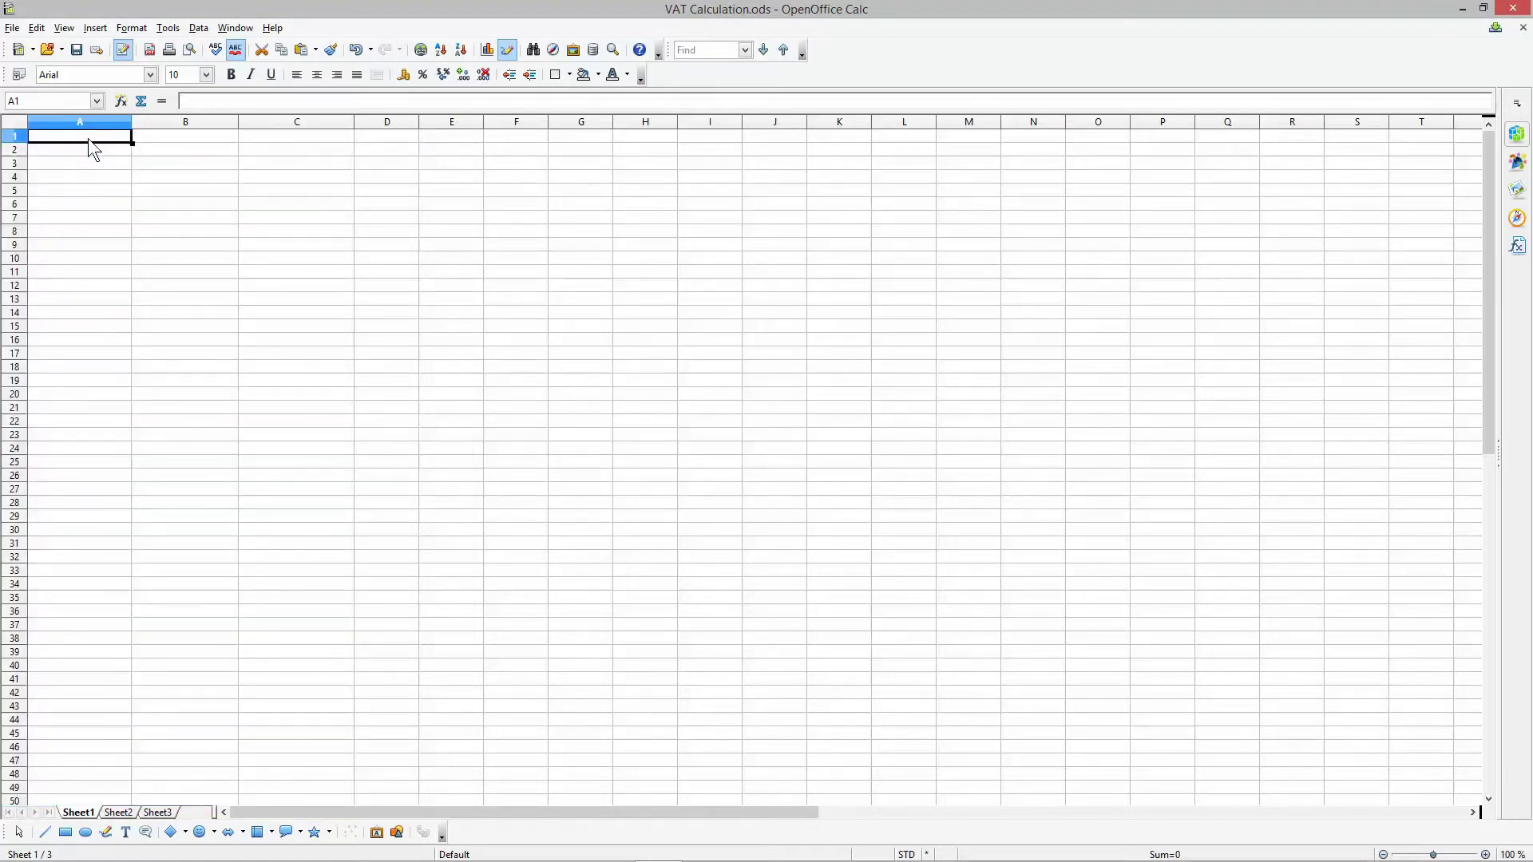
Enter headers Ex VAT, VAT and Inc VAT in A1:C1 and make row 1 bold.
{"action": "type", "text": "Ex VAT"}
{"action": "key", "text": "Tab"}
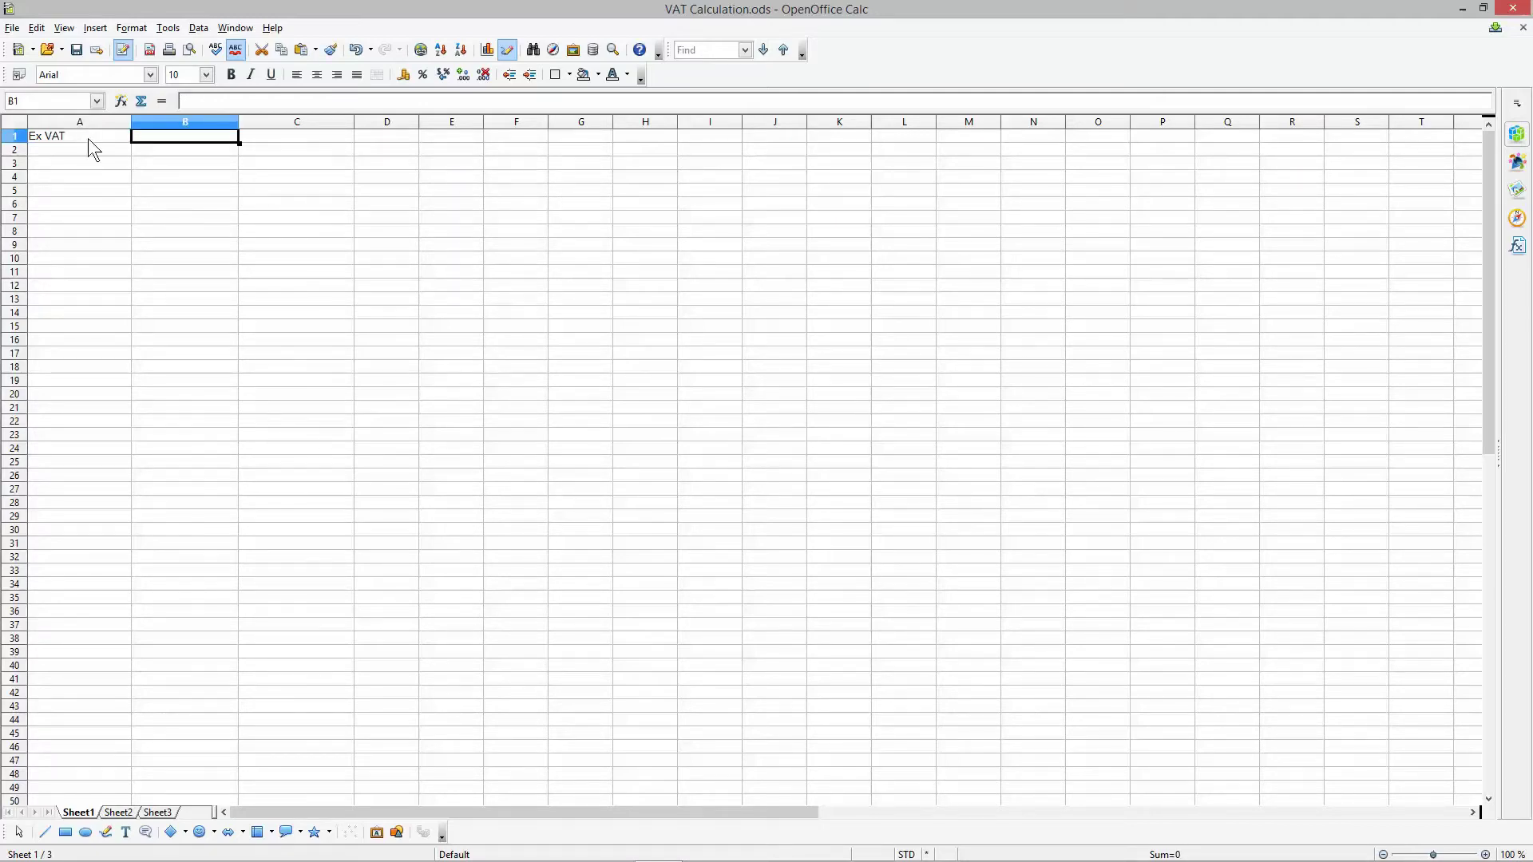
{"action": "type", "text": "VAT"}
{"action": "key", "text": "Tab"}
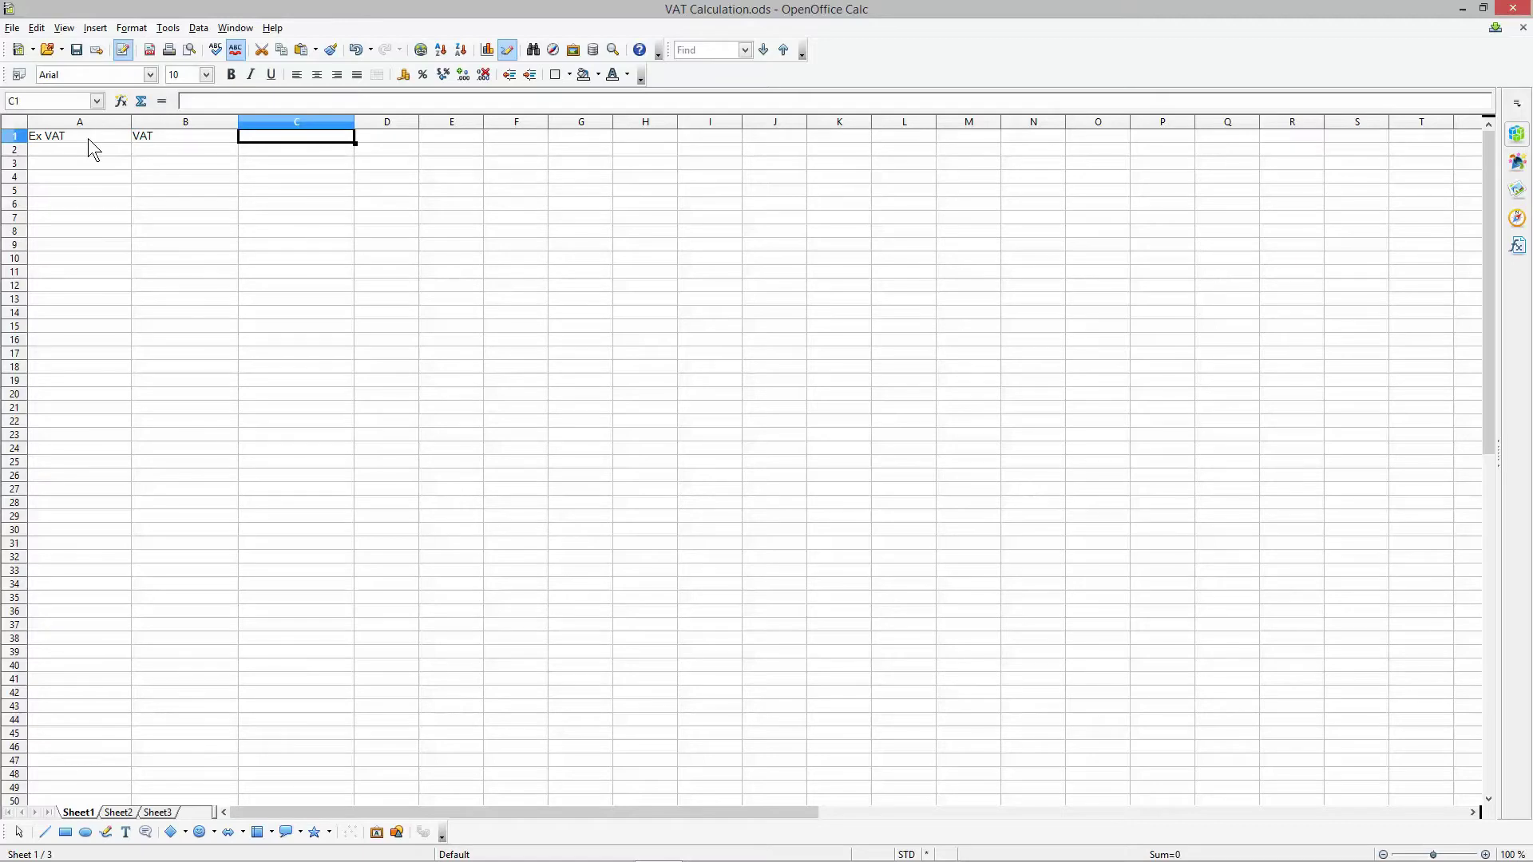
{"action": "type", "text": "In"}
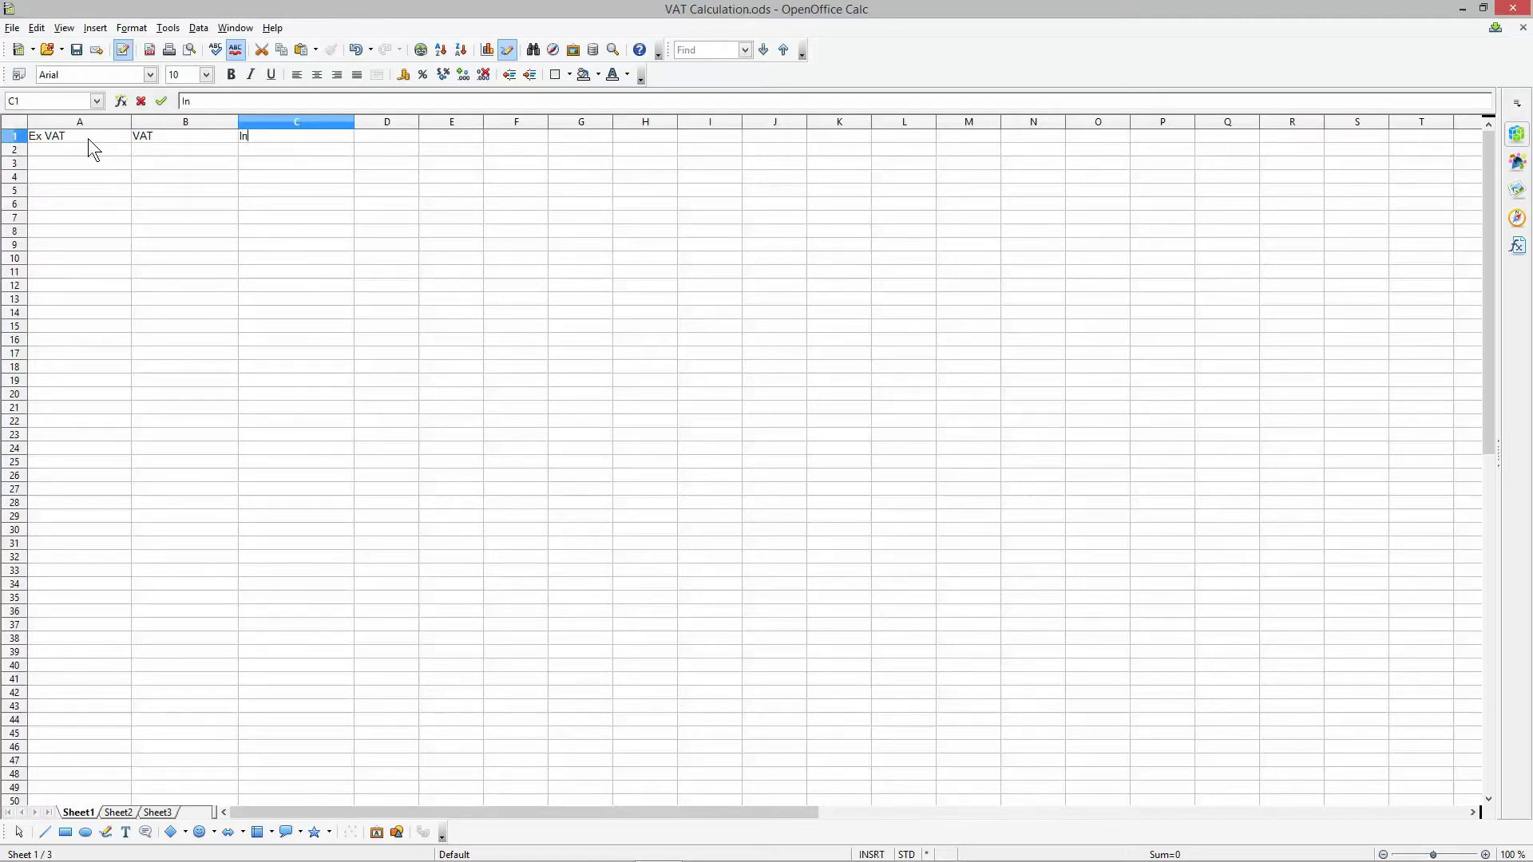
{"action": "type", "text": "c VAT"}
{"action": "key", "text": "Return"}
{"action": "left_click", "coordinate": [13, 136]}
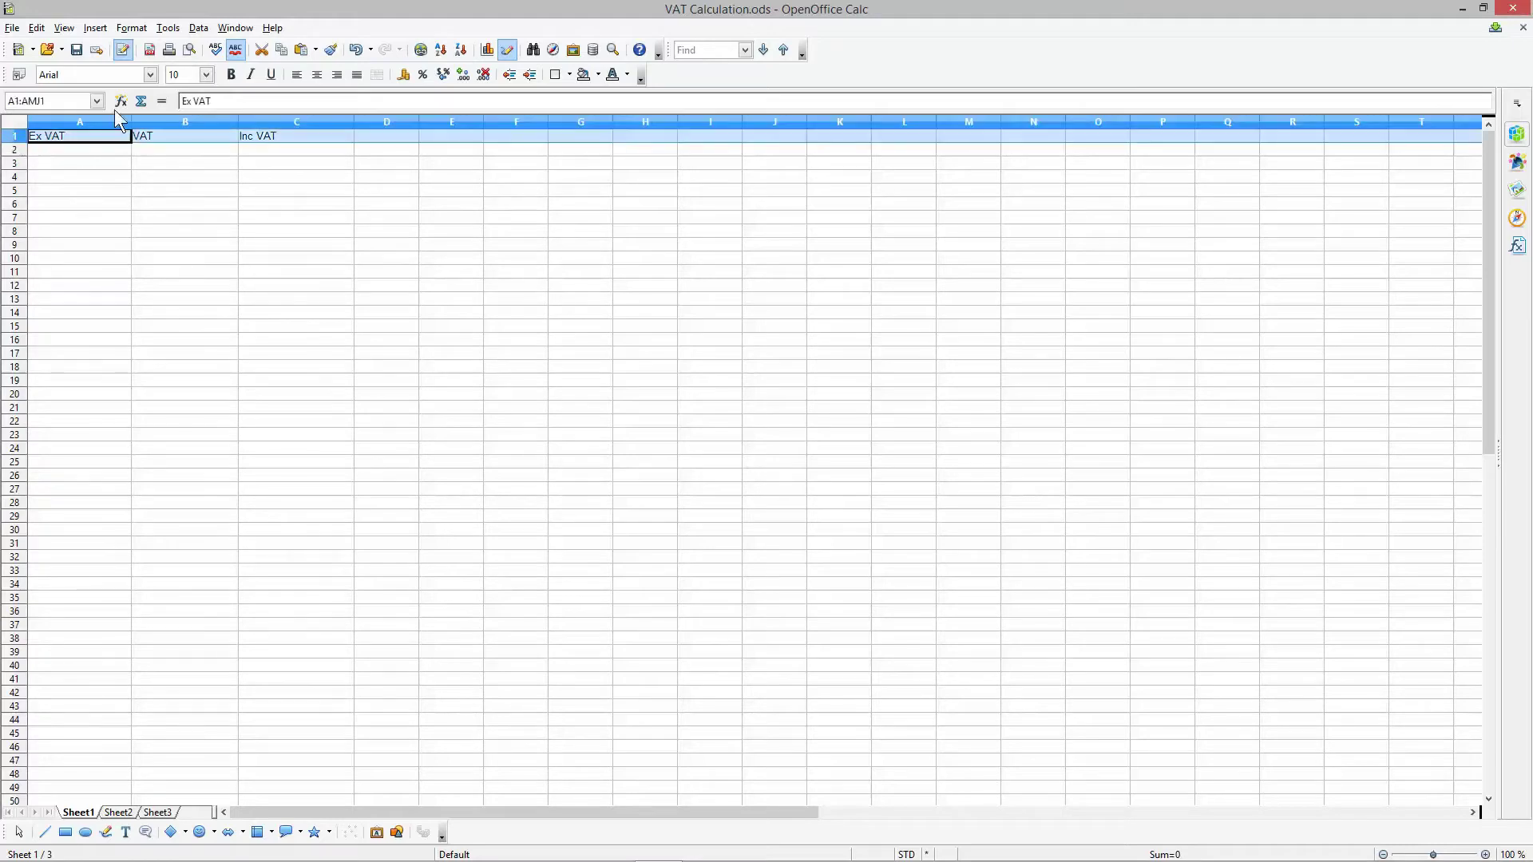
{"action": "left_click", "coordinate": [232, 75]}
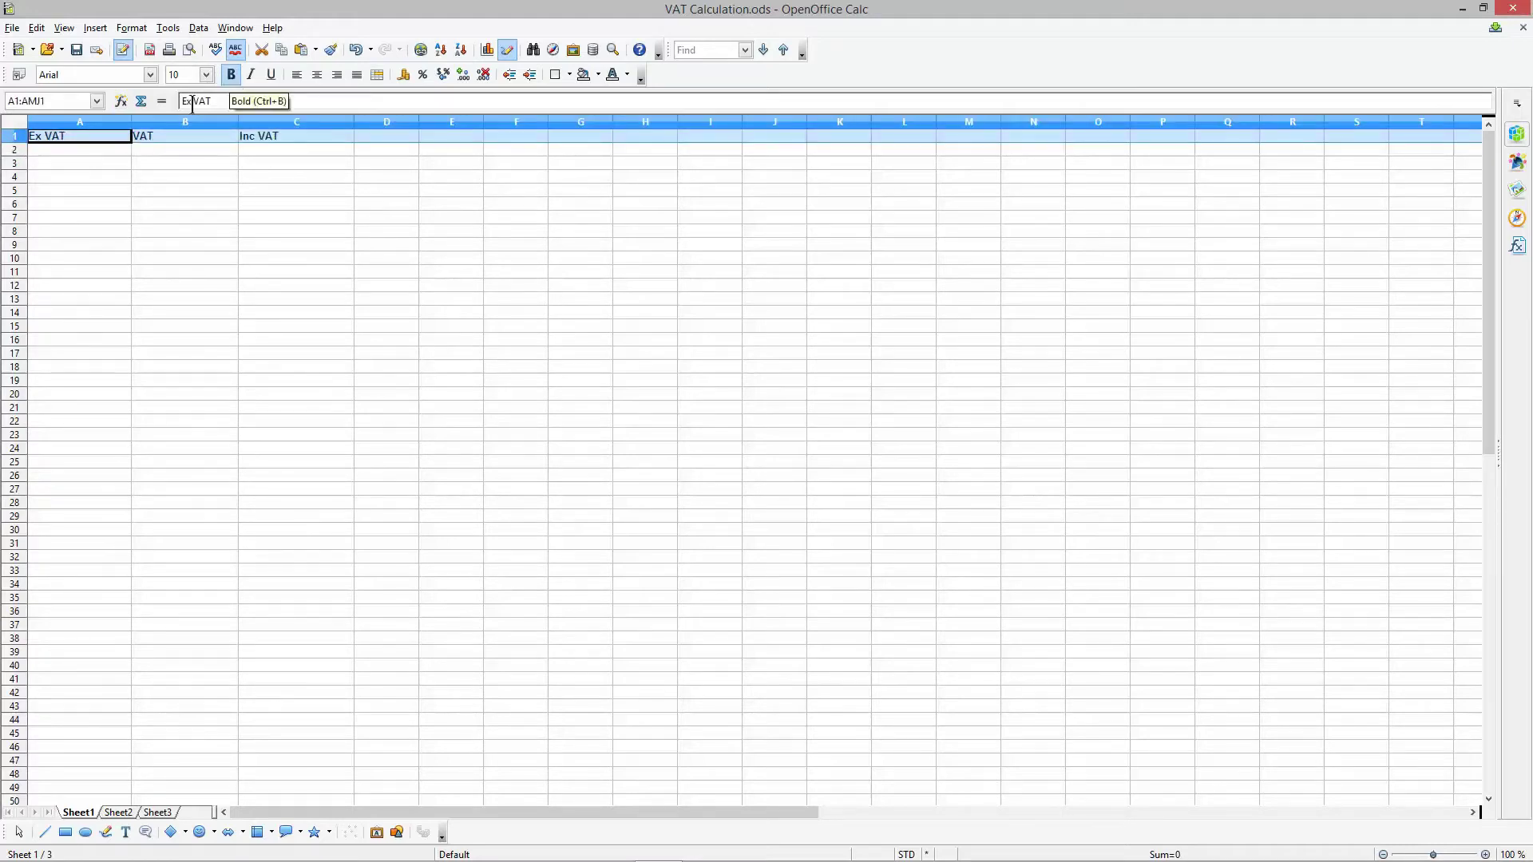
Save the spreadsheet and enter 100 in A2.
{"action": "left_click", "coordinate": [70, 150]}
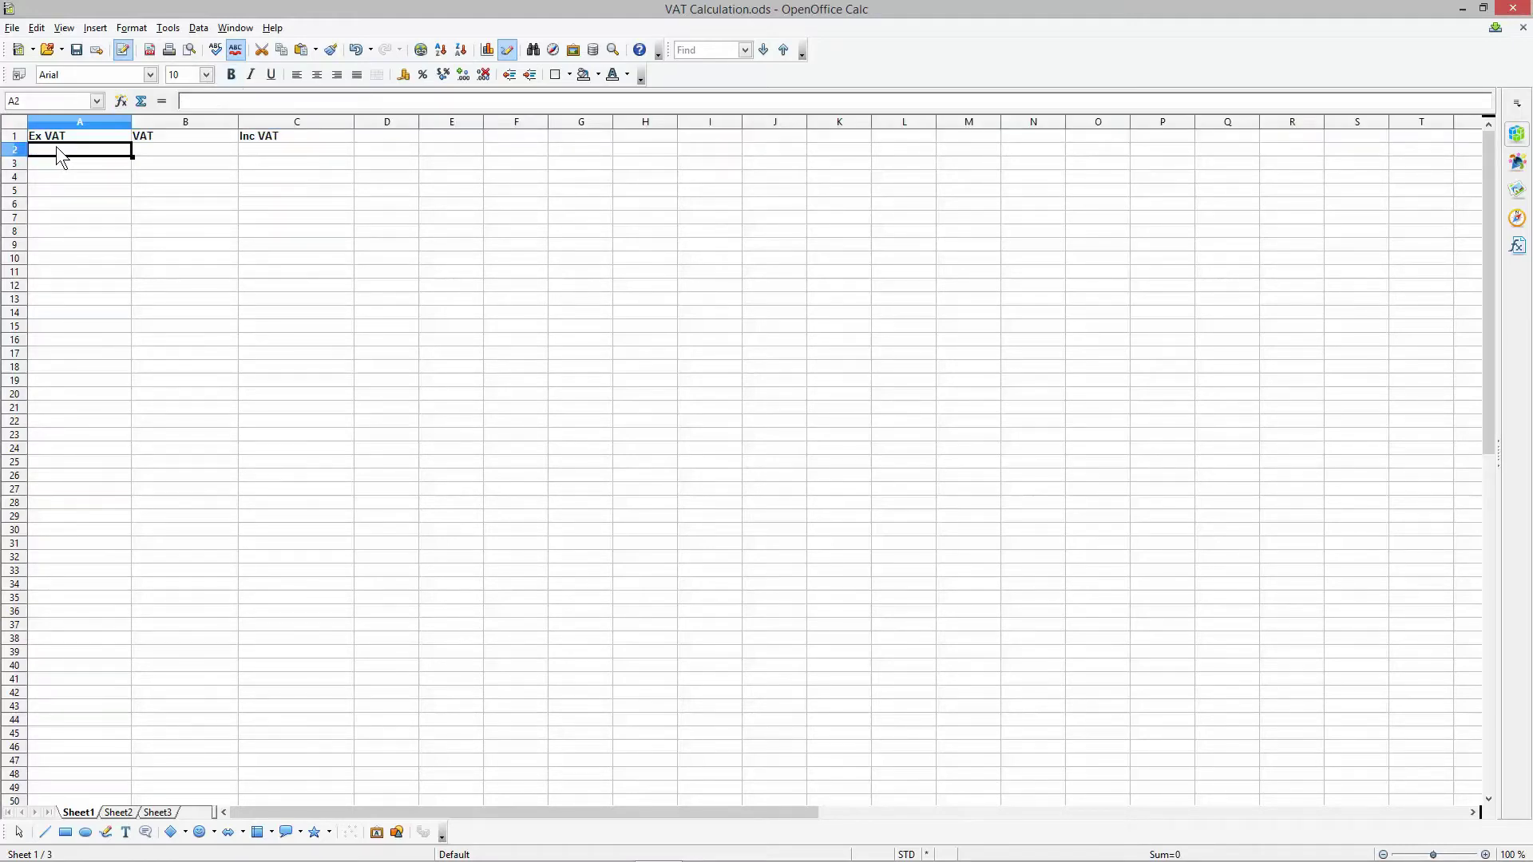
{"action": "left_click", "coordinate": [76, 49]}
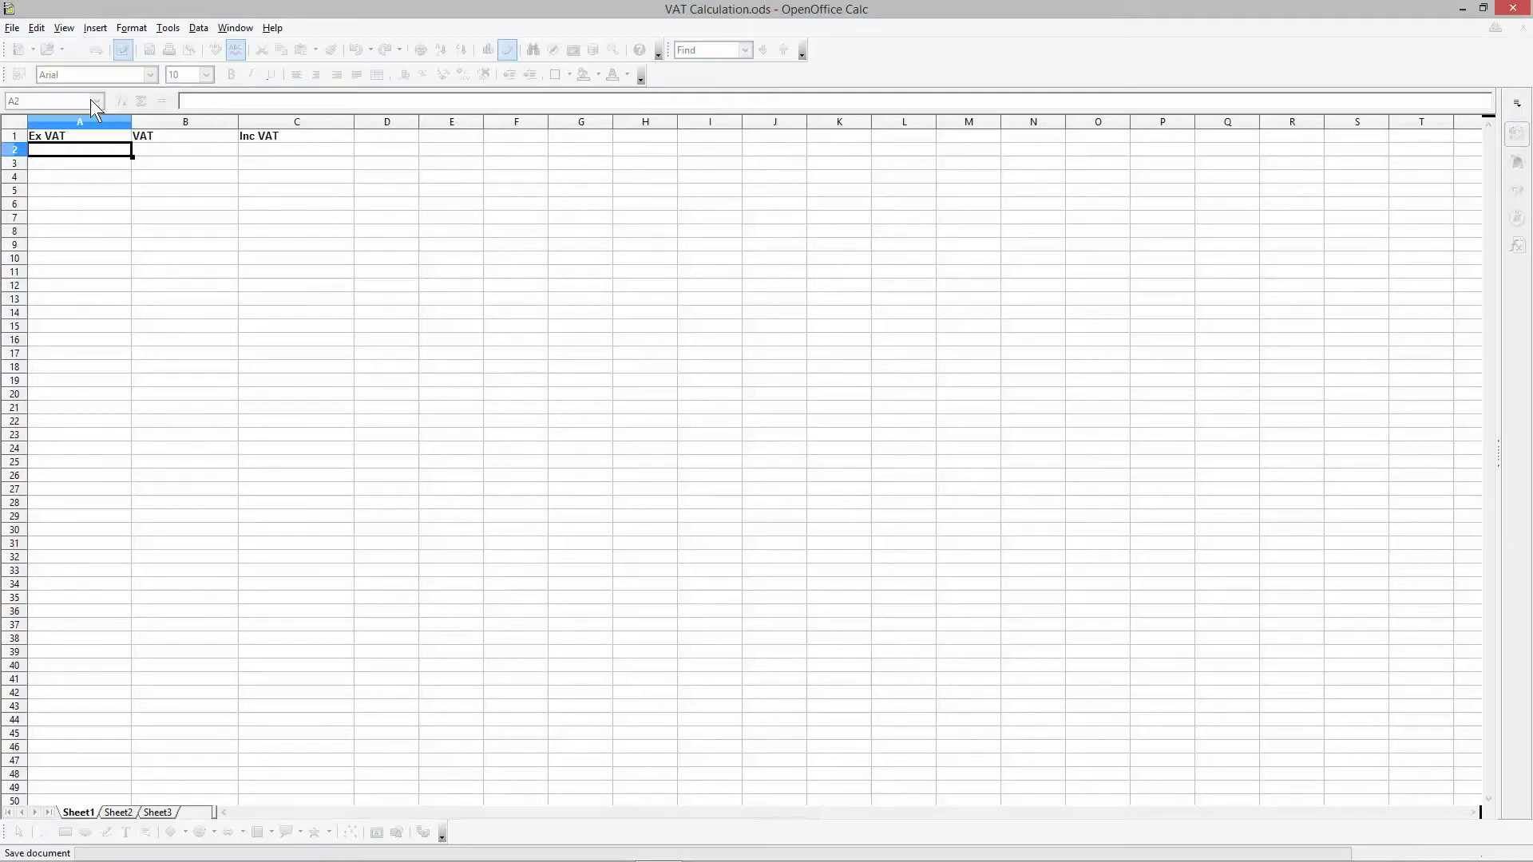
{"action": "type", "text": "100"}
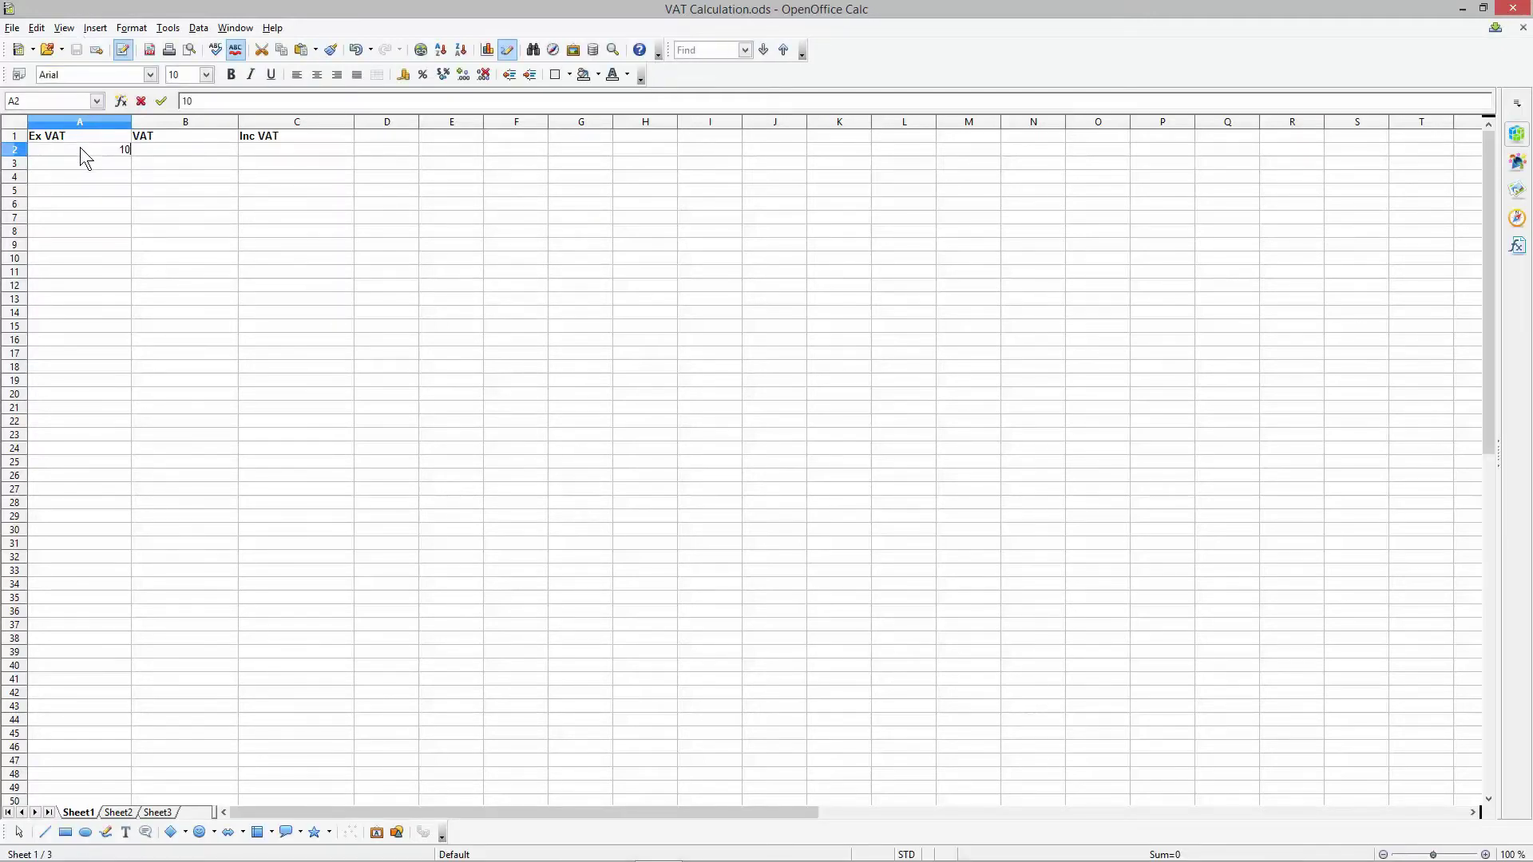
{"action": "left_click", "coordinate": [117, 190]}
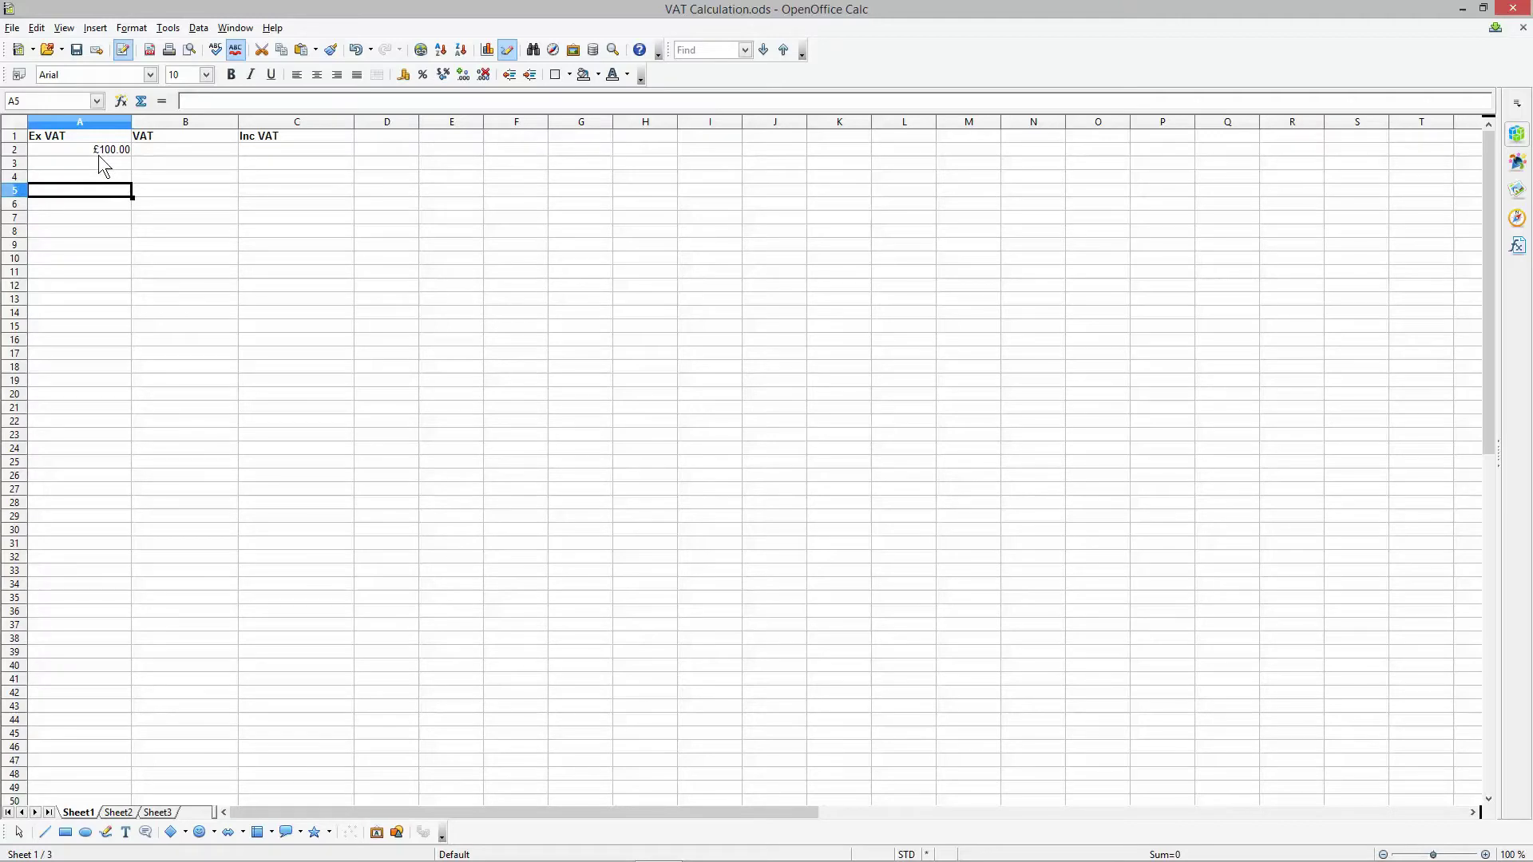
Left-align the contents of the whole sheet.
{"action": "left_click", "coordinate": [12, 123]}
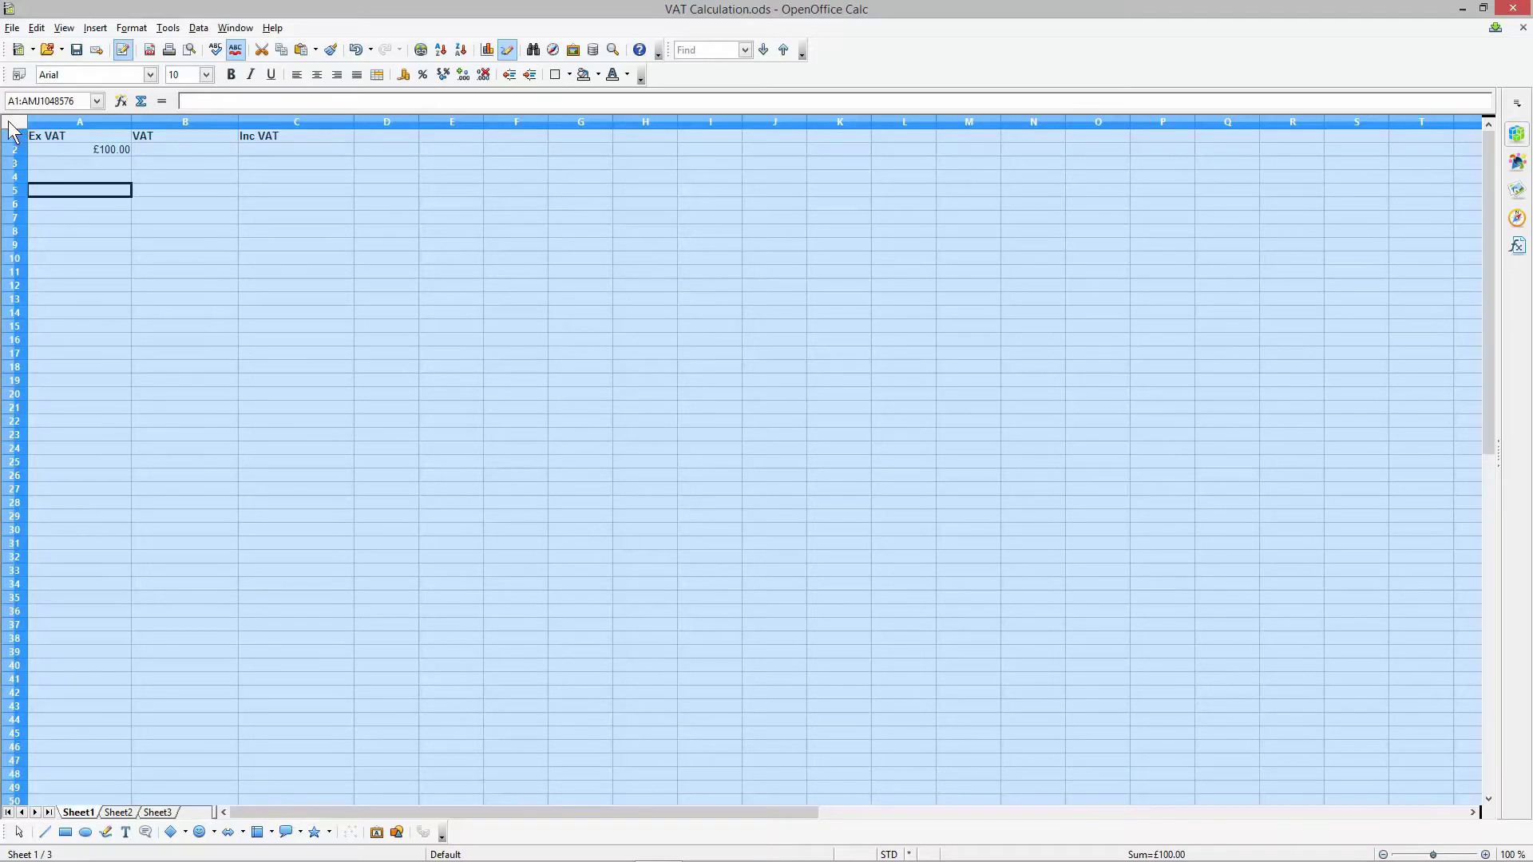
{"action": "left_click", "coordinate": [297, 75]}
{"action": "left_click", "coordinate": [137, 152]}
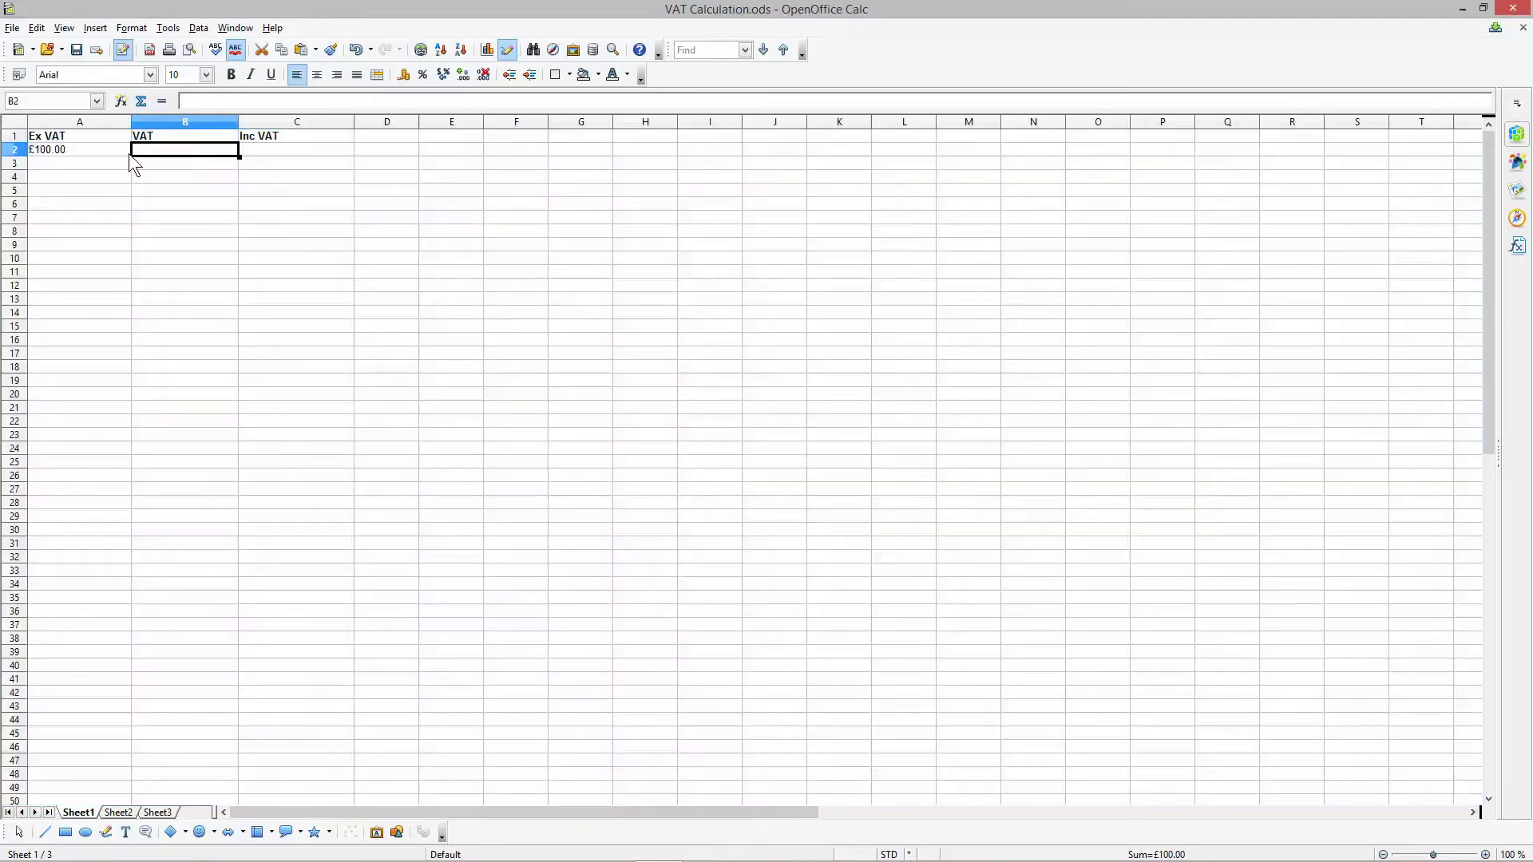
{"action": "left_click", "coordinate": [48, 152]}
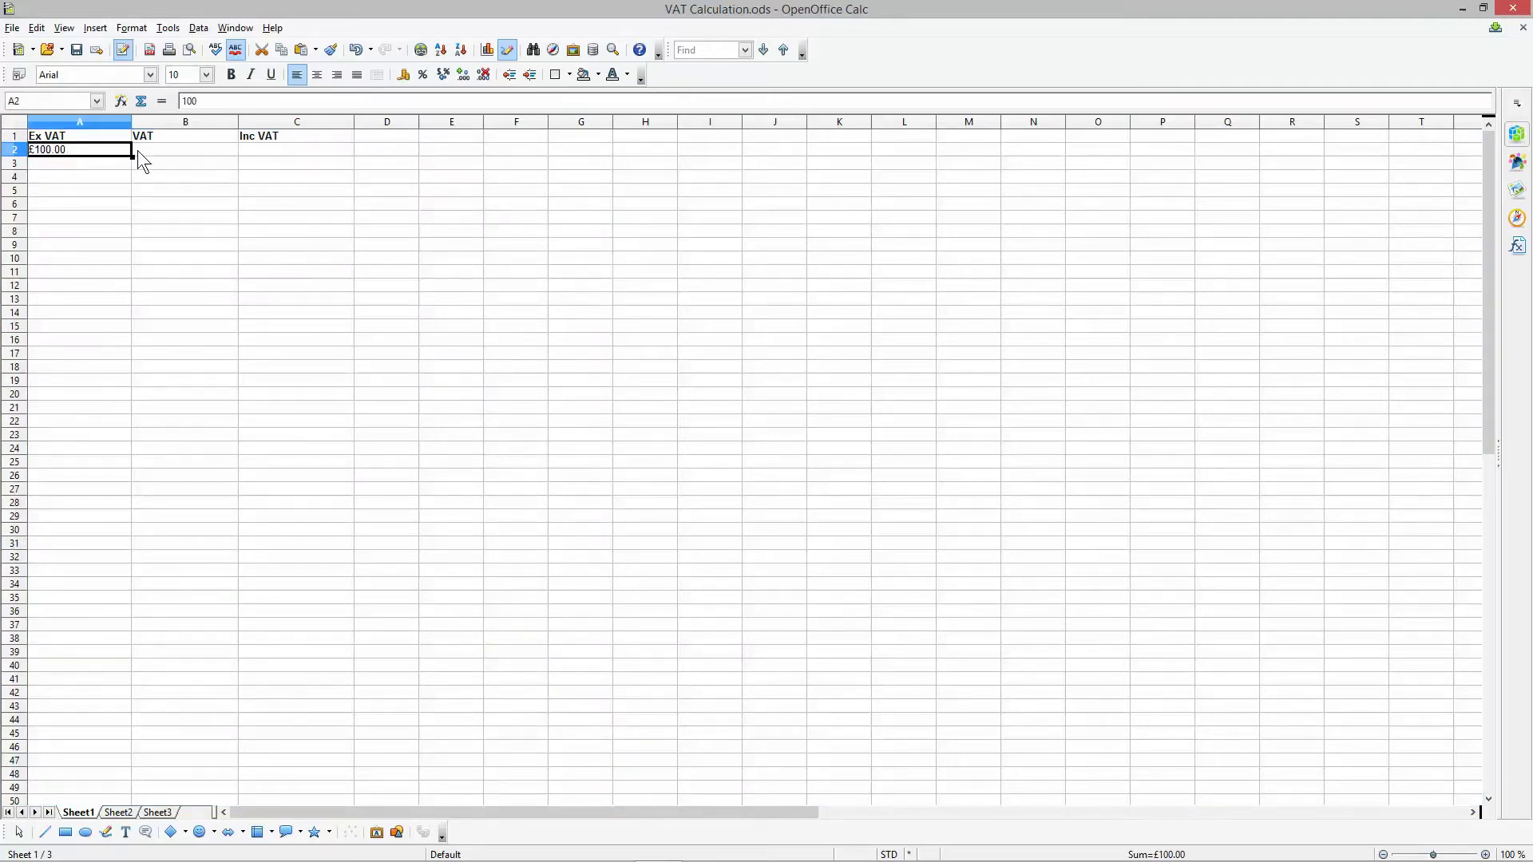
Enter the Inc VAT formula =A1*1.2 in C2, then edit it in the formula bar.
{"action": "left_click", "coordinate": [248, 151]}
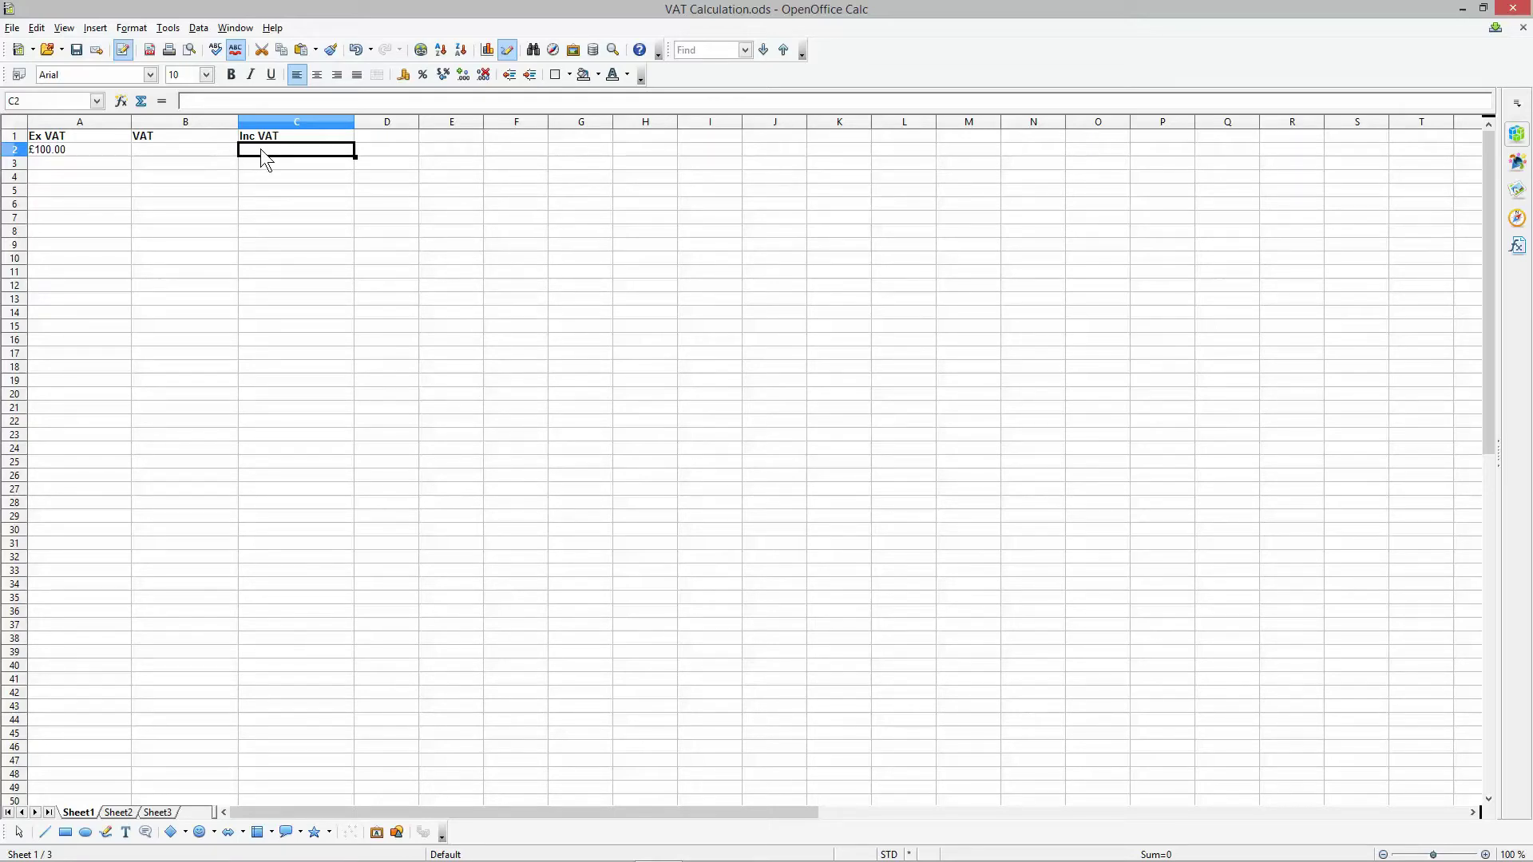
{"action": "type", "text": "="}
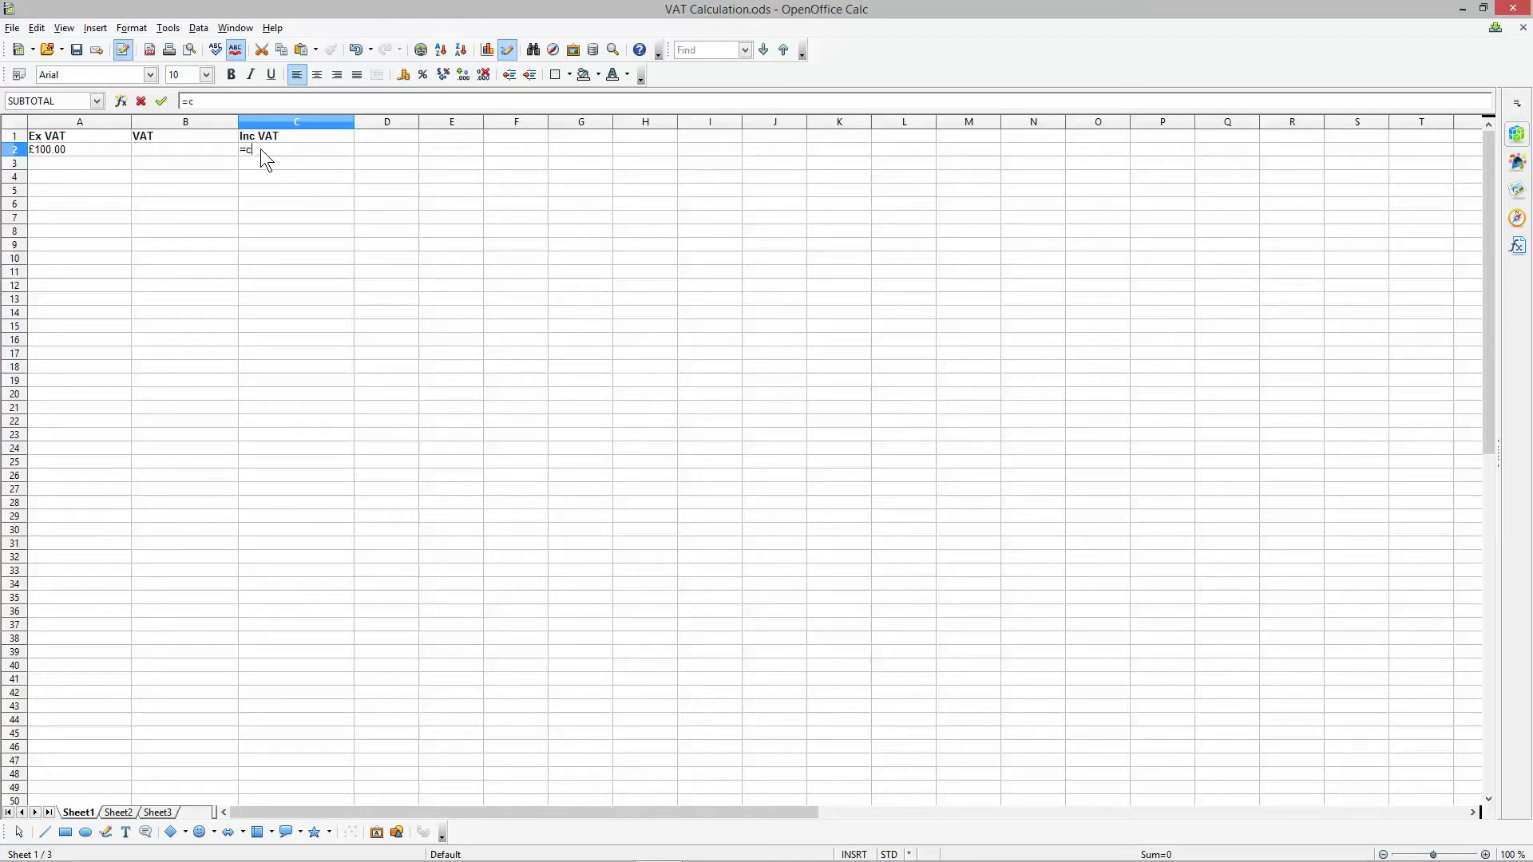
{"action": "type", "text": "a1*1.2"}
{"action": "key", "text": "Return"}
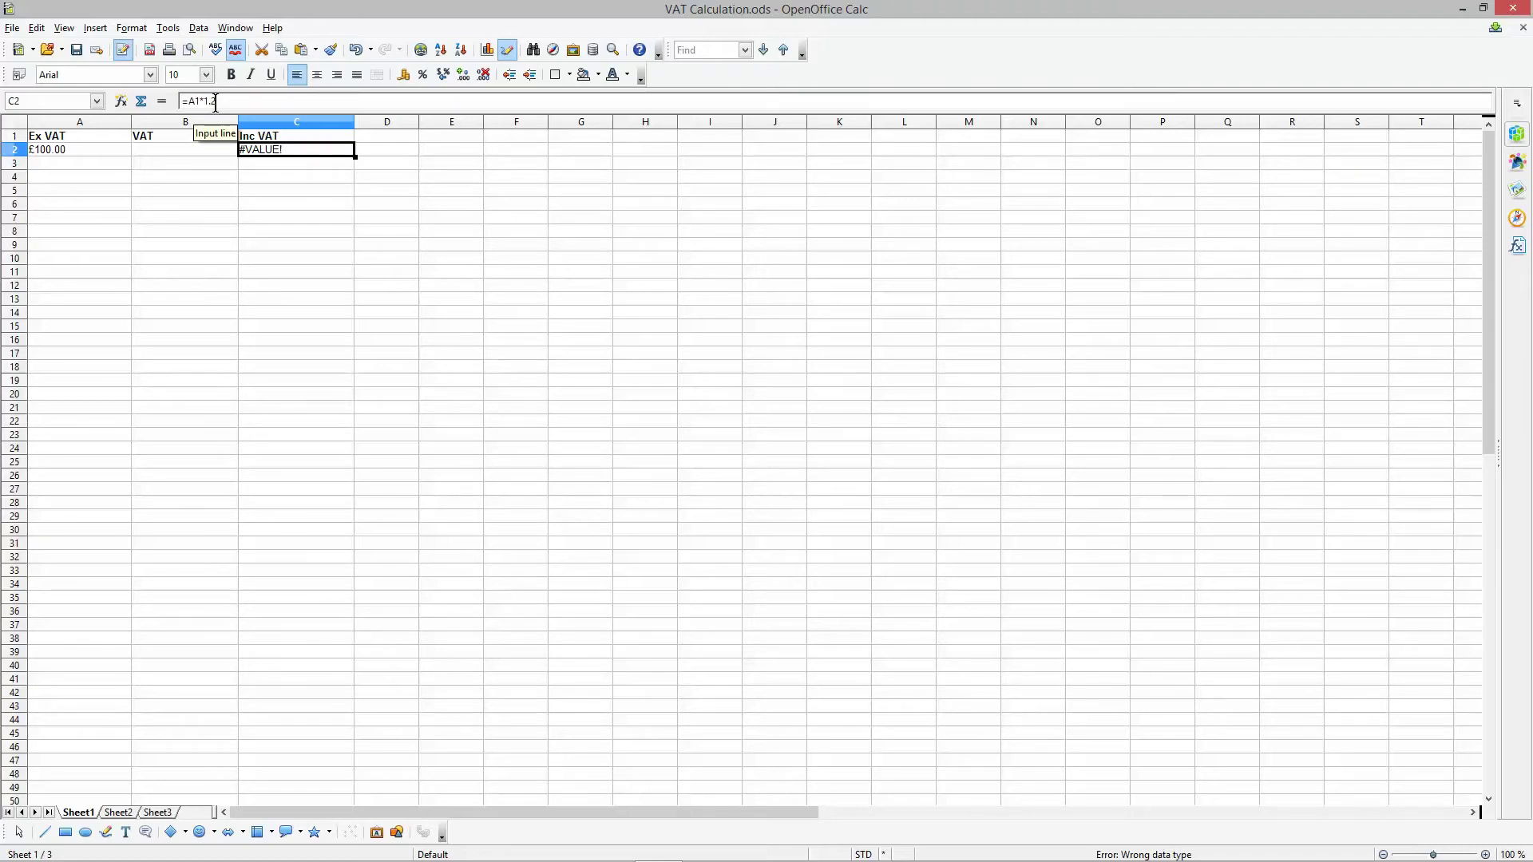
{"action": "left_click", "coordinate": [191, 102]}
Correct C2 to reference A2 so Inc VAT shows £120.00.
{"action": "key", "text": "Return"}
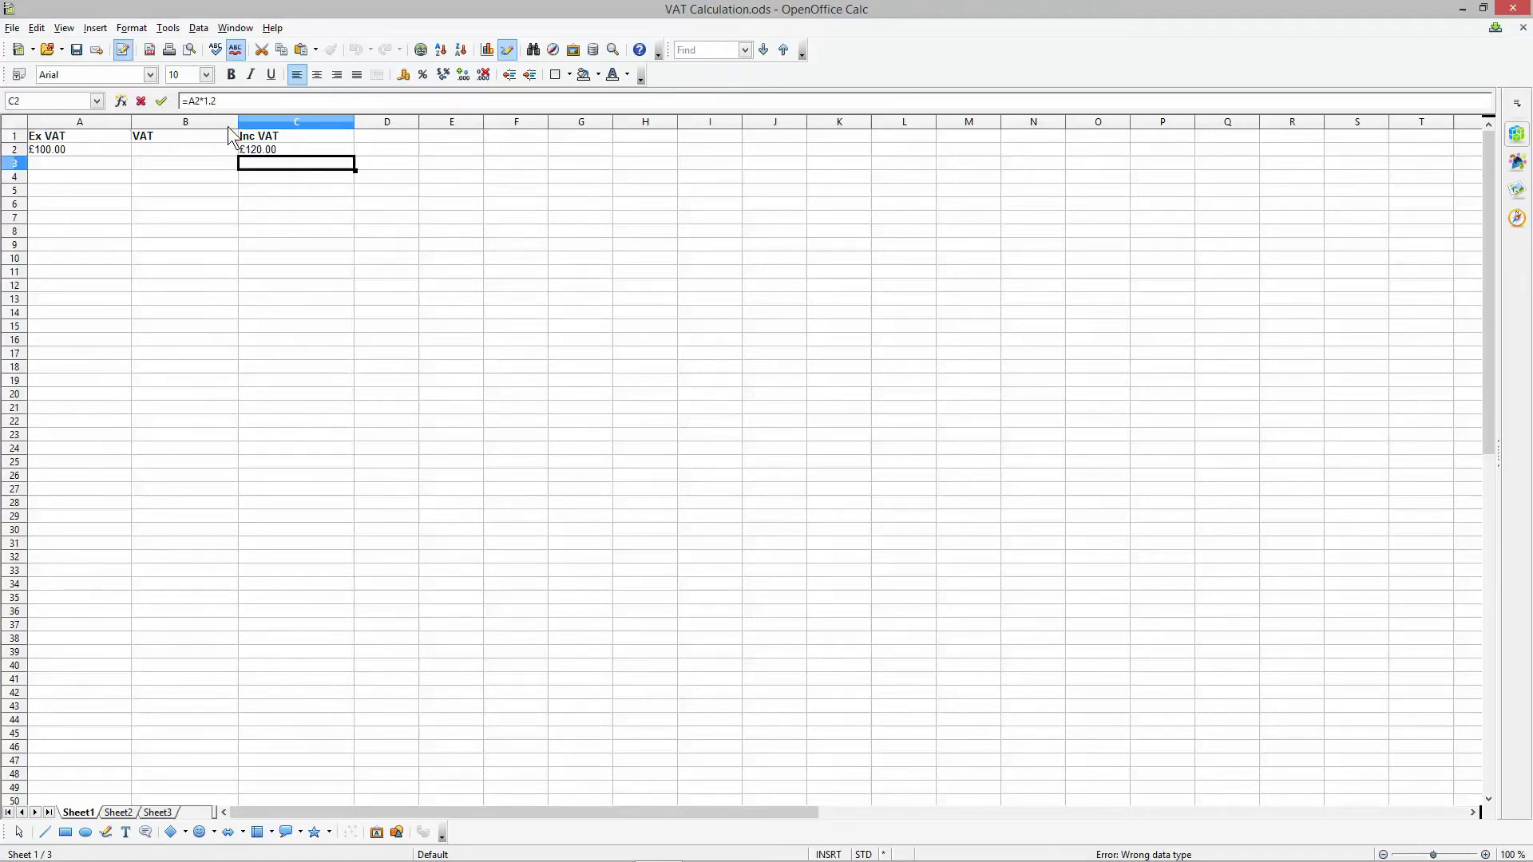
{"action": "left_click", "coordinate": [51, 148]}
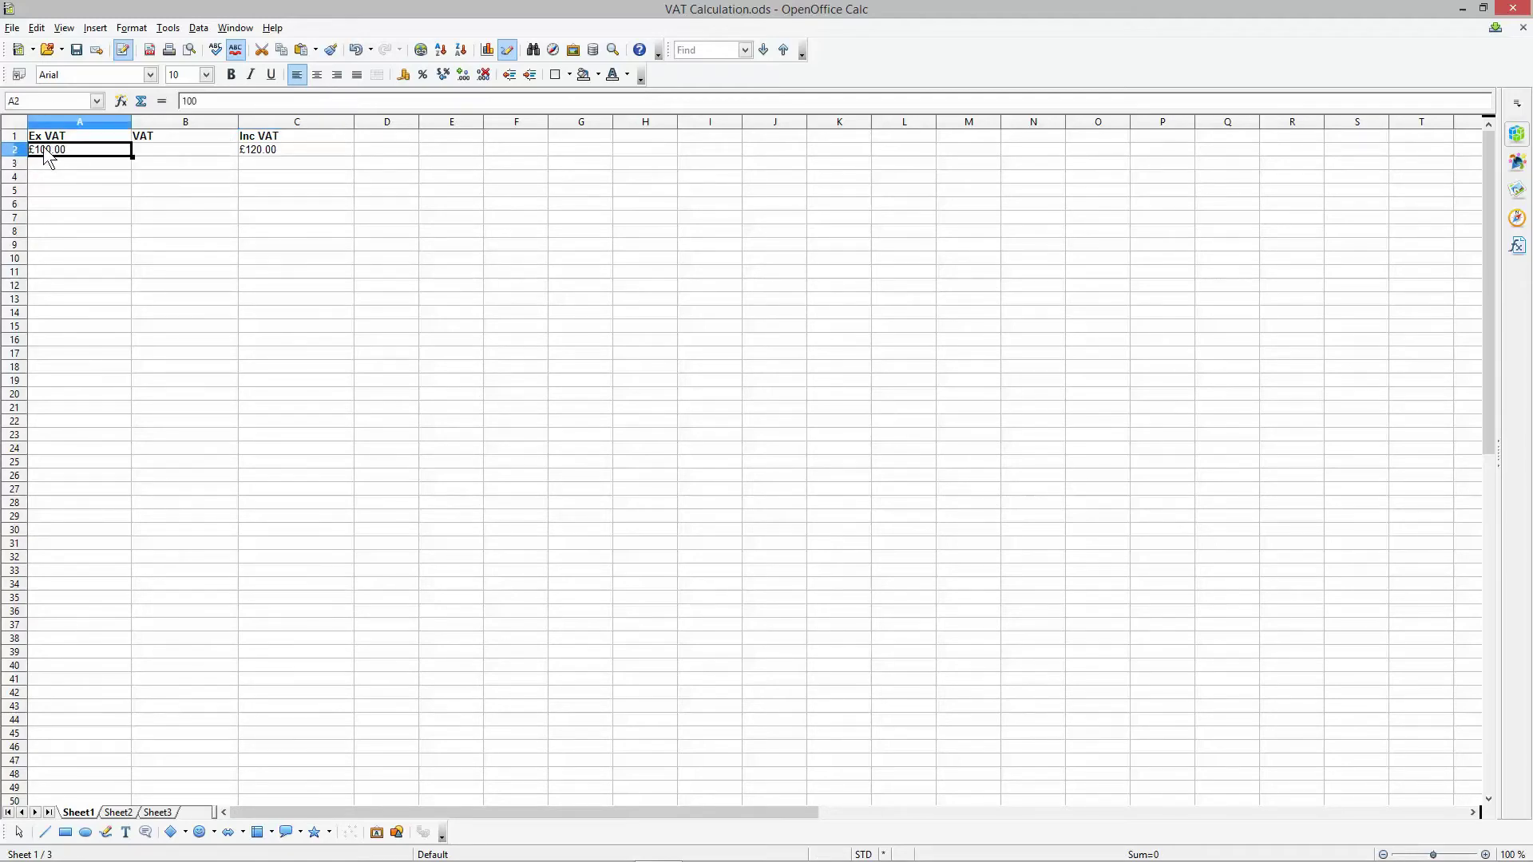
{"action": "left_click", "coordinate": [259, 156]}
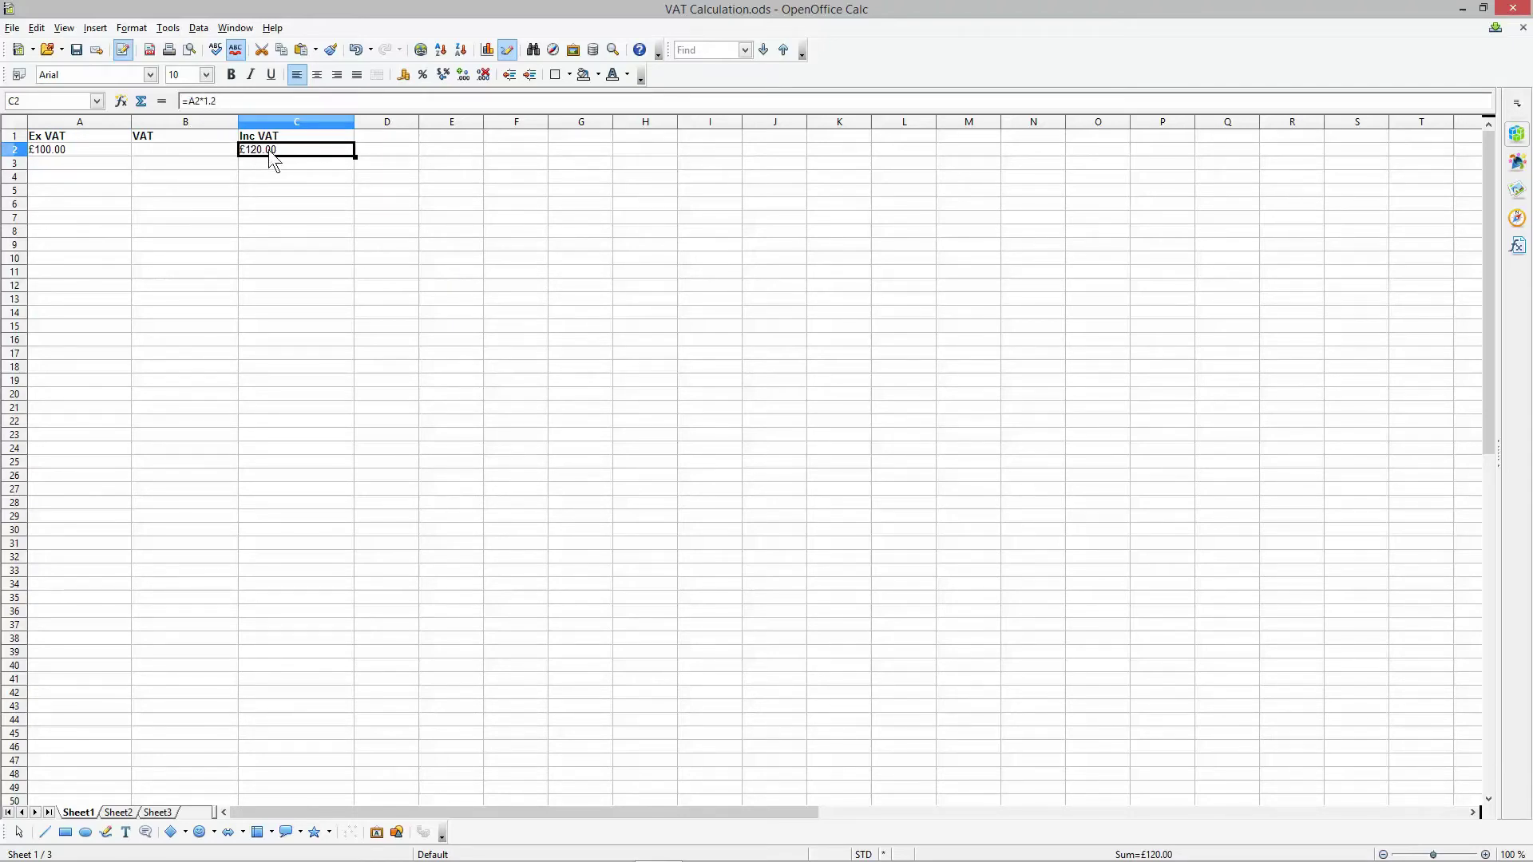
Enter the VAT formula =C2-A2 in B2 to show £20.00.
{"action": "left_click", "coordinate": [176, 150]}
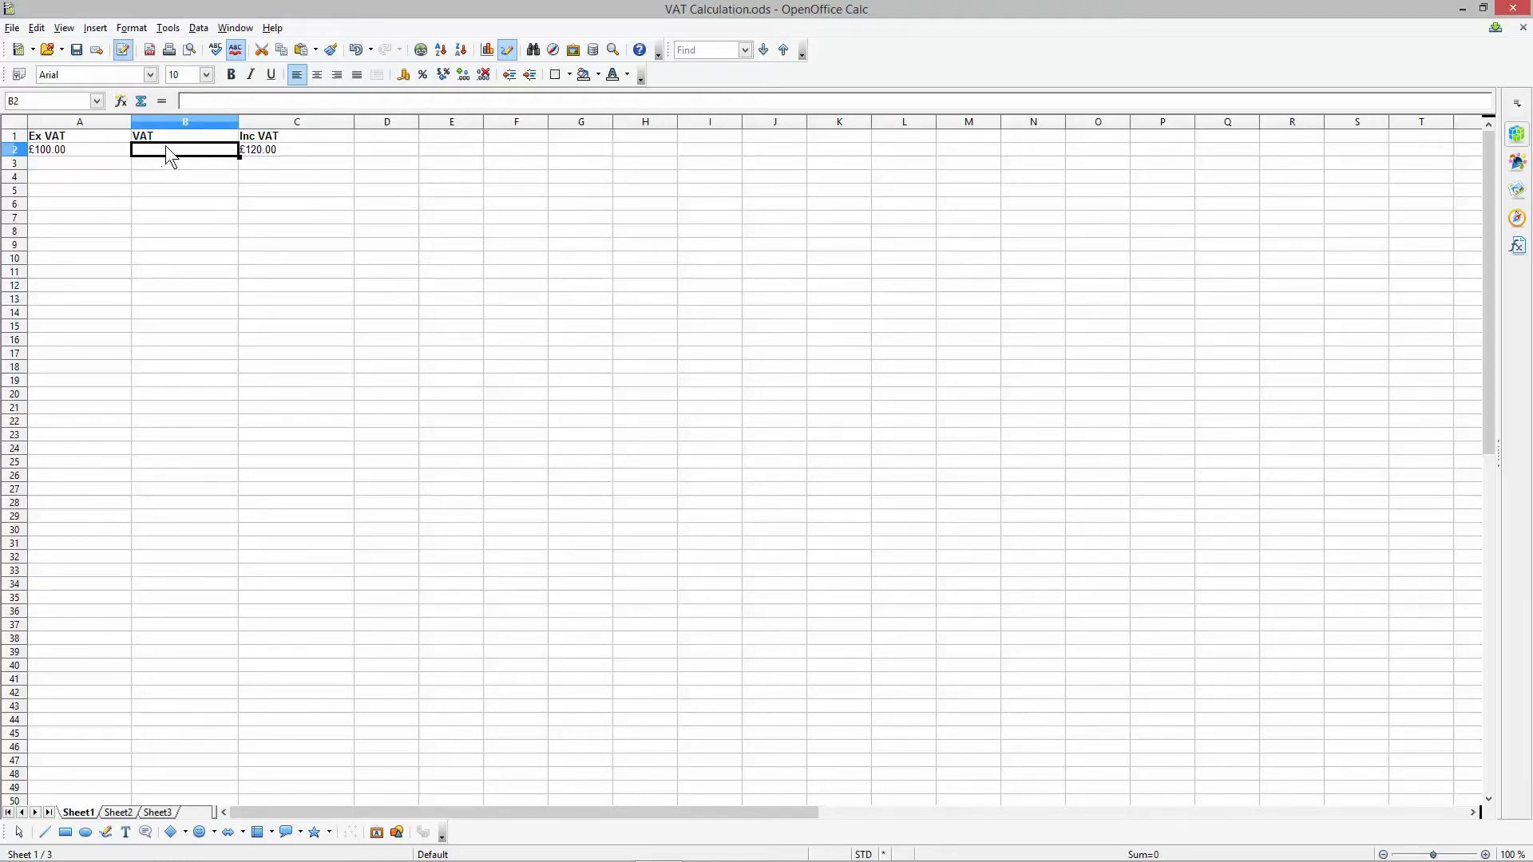
{"action": "type", "text": "=c2-a2"}
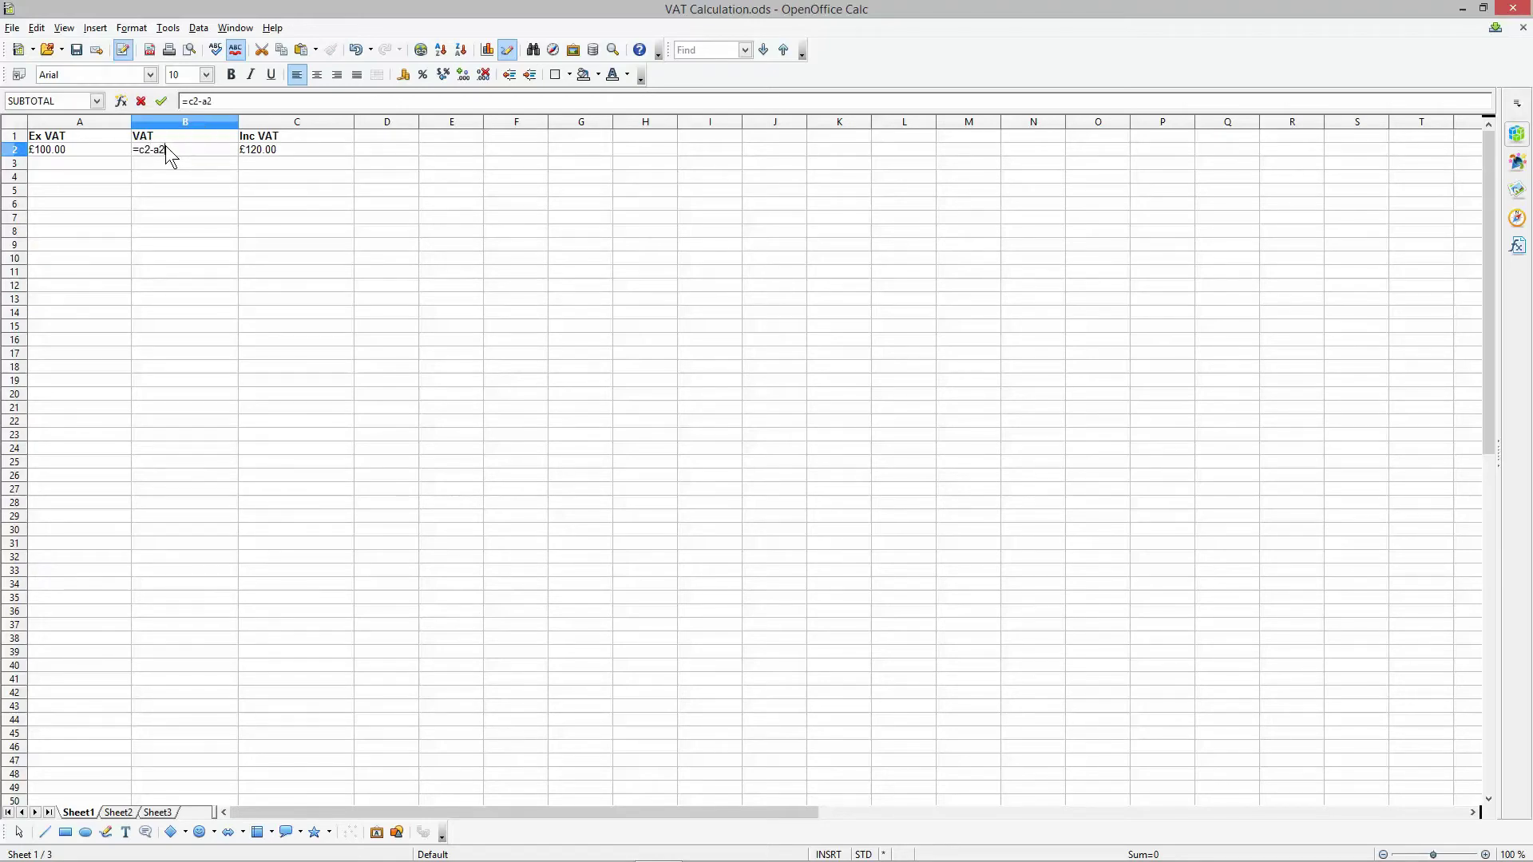
{"action": "key", "text": "Return"}
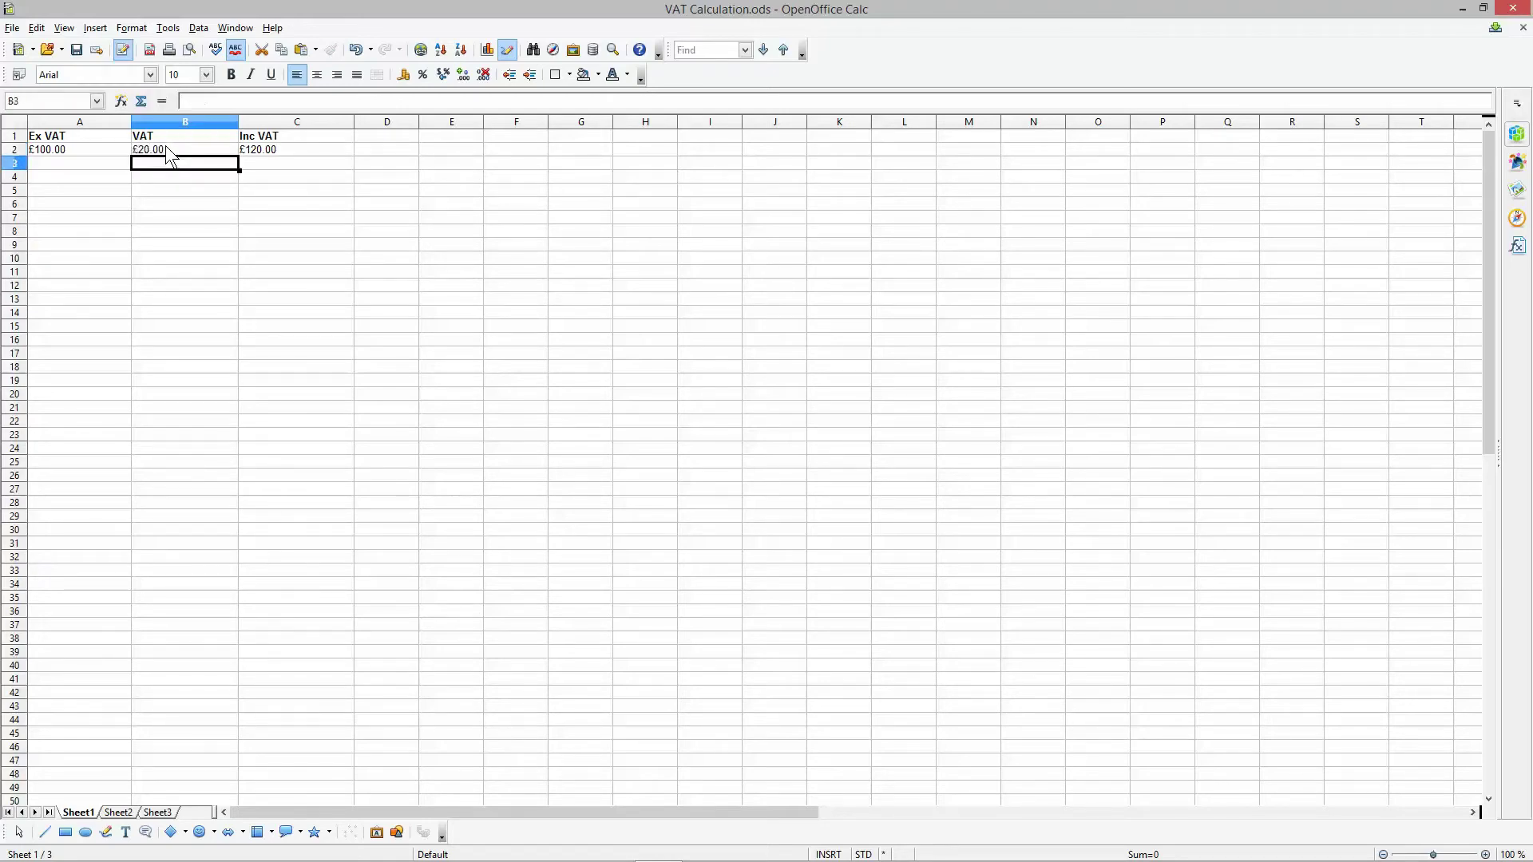
Enter Ex VAT amounts 95, 45, 102, 356 and 987 into A3:A7.
{"action": "left_click", "coordinate": [84, 162]}
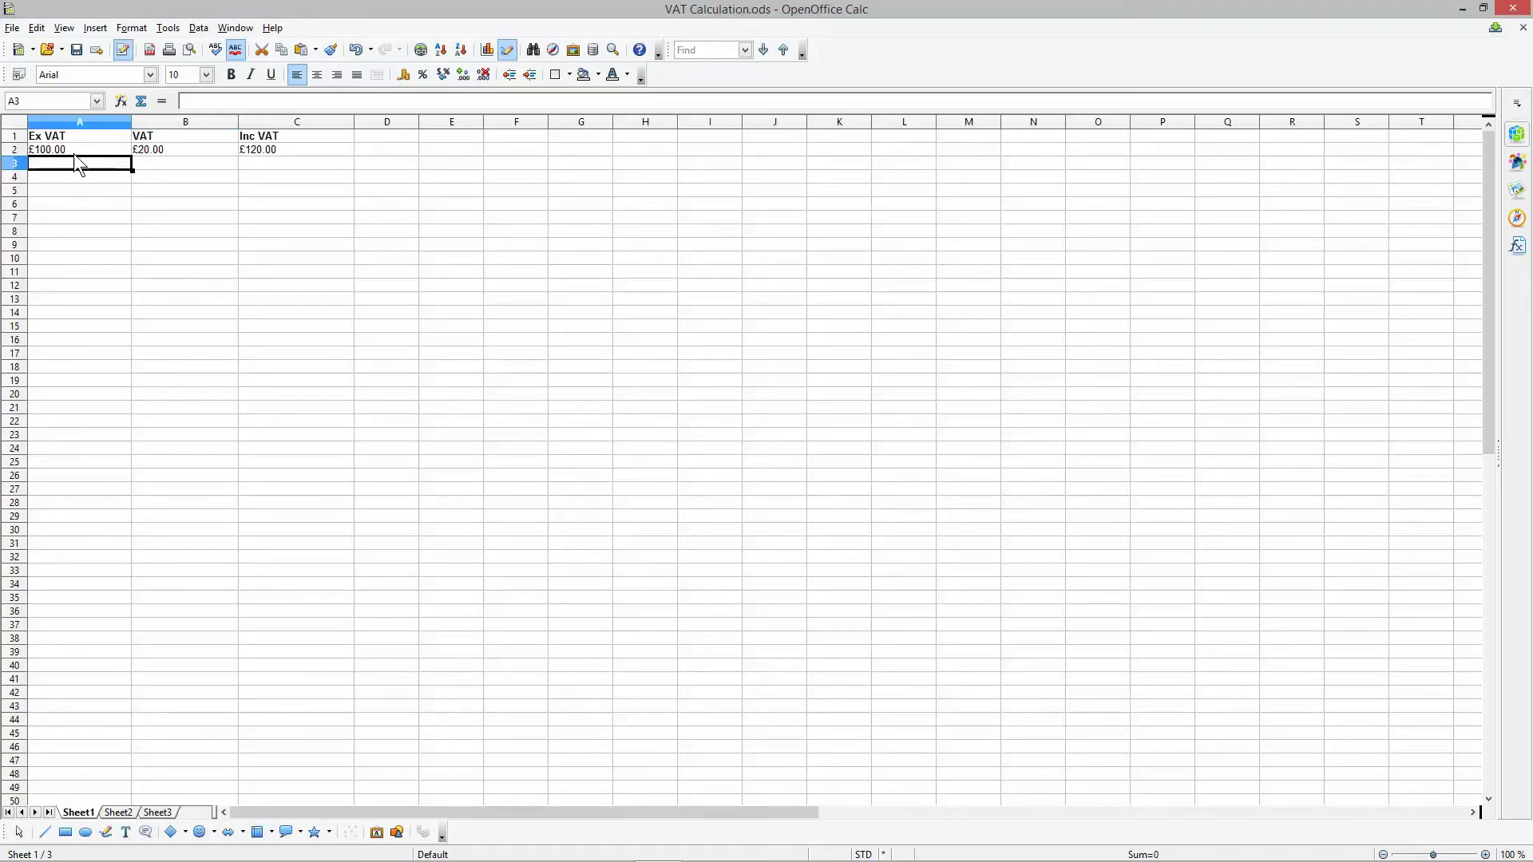
{"action": "type", "text": "95"}
{"action": "key", "text": "Return"}
{"action": "type", "text": "45"}
{"action": "key", "text": "Return"}
{"action": "type", "text": "102"}
{"action": "key", "text": "Return"}
{"action": "type", "text": "356"}
{"action": "key", "text": "Return"}
{"action": "type", "text": "987"}
{"action": "key", "text": "Return"}
Enter Ex VAT amounts 452, 632, 145, 1225 and 415 into A8:A12.
{"action": "type", "text": "452"}
{"action": "key", "text": "Return"}
{"action": "type", "text": "632"}
{"action": "key", "text": "Return"}
{"action": "type", "text": "145"}
{"action": "key", "text": "Return"}
{"action": "type", "text": "1225"}
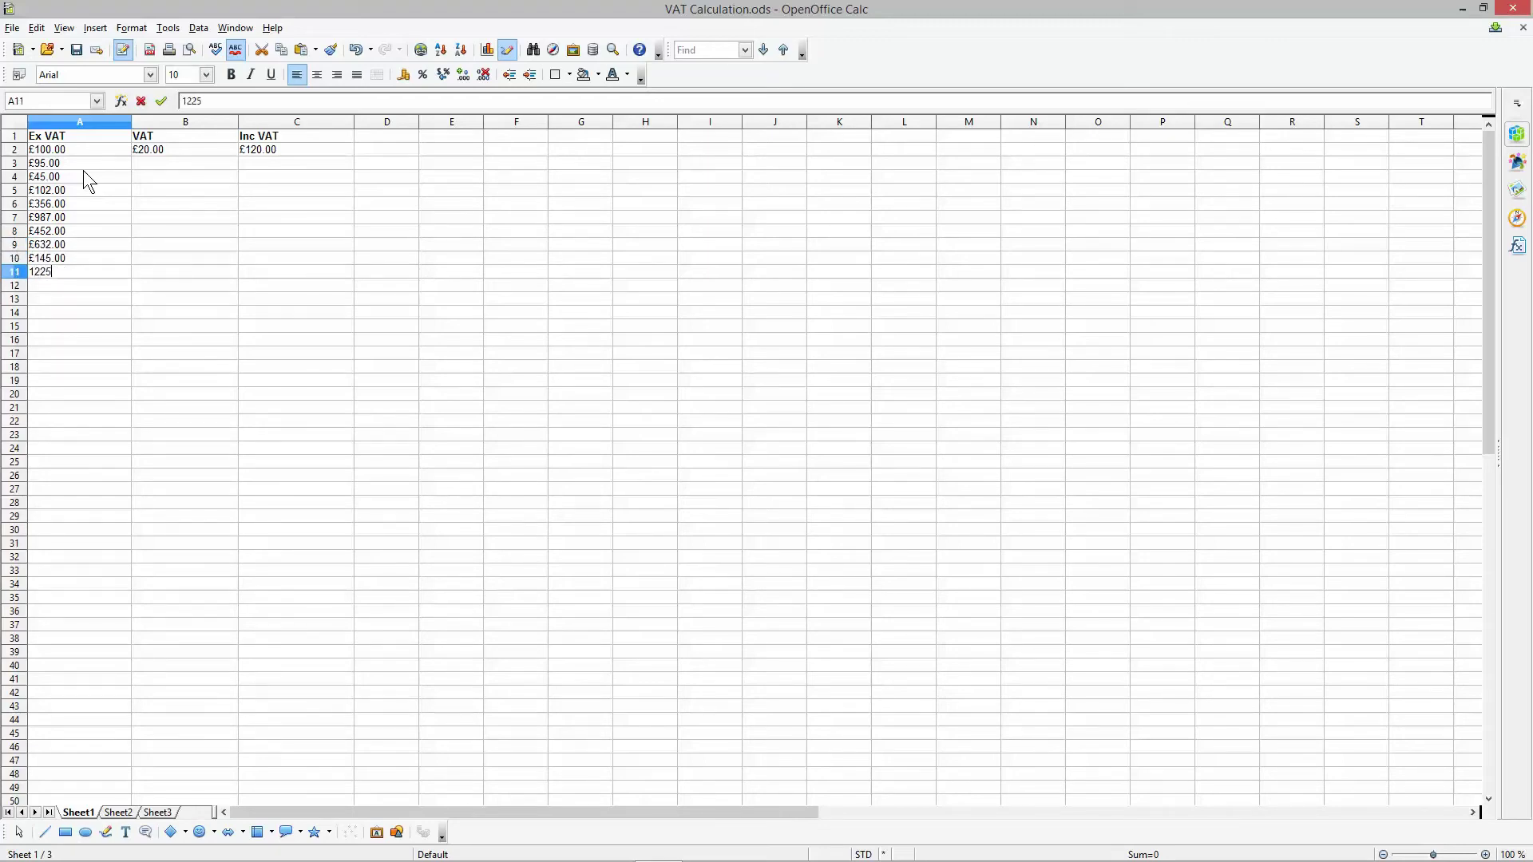
{"action": "key", "text": "Return"}
{"action": "type", "text": "15"}
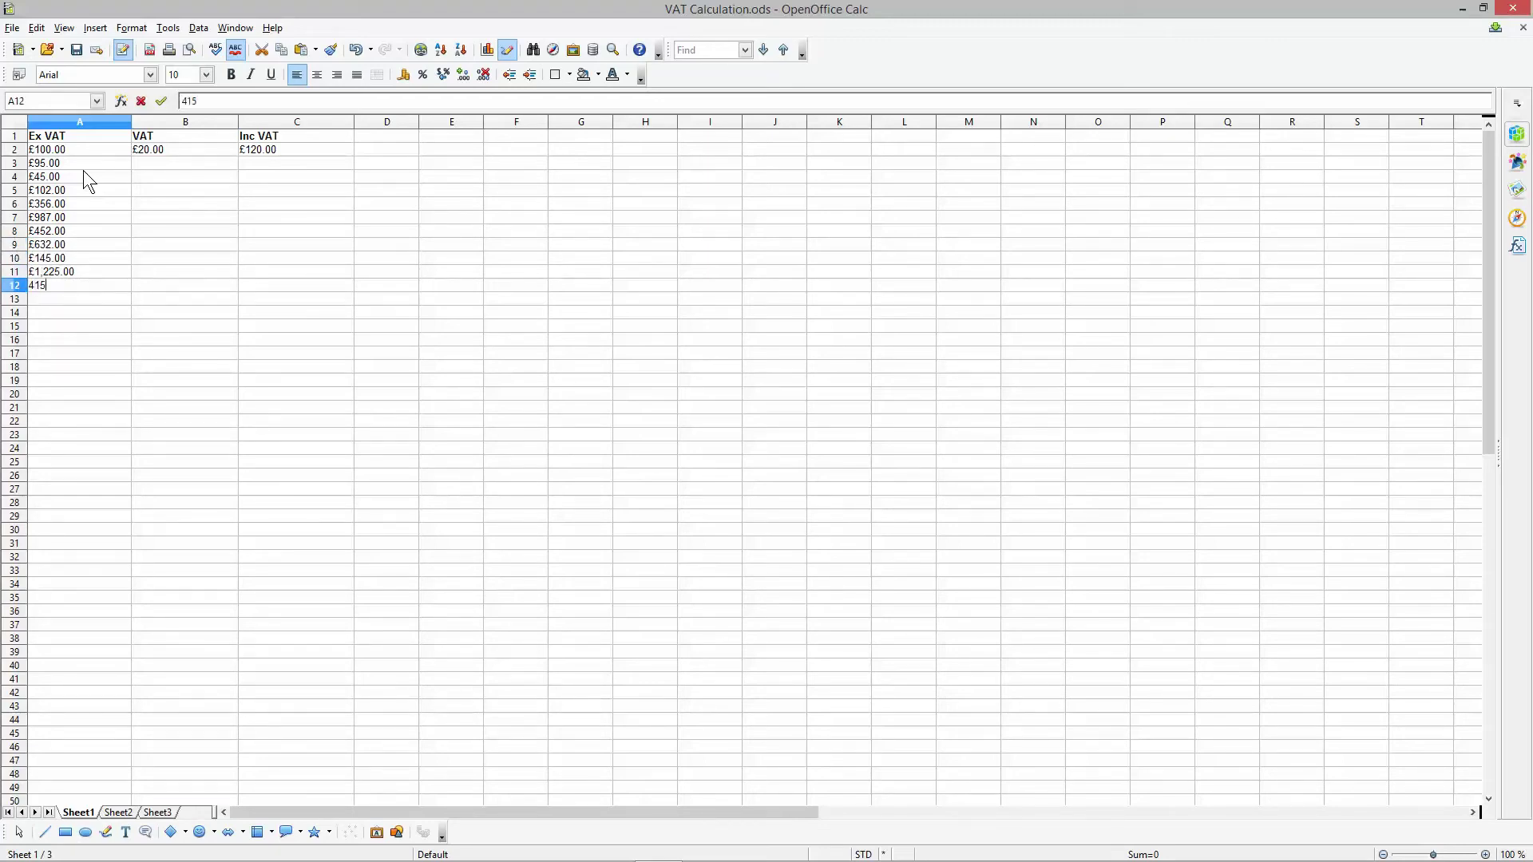
{"action": "left_click", "coordinate": [163, 246]}
{"action": "left_click", "coordinate": [192, 152]}
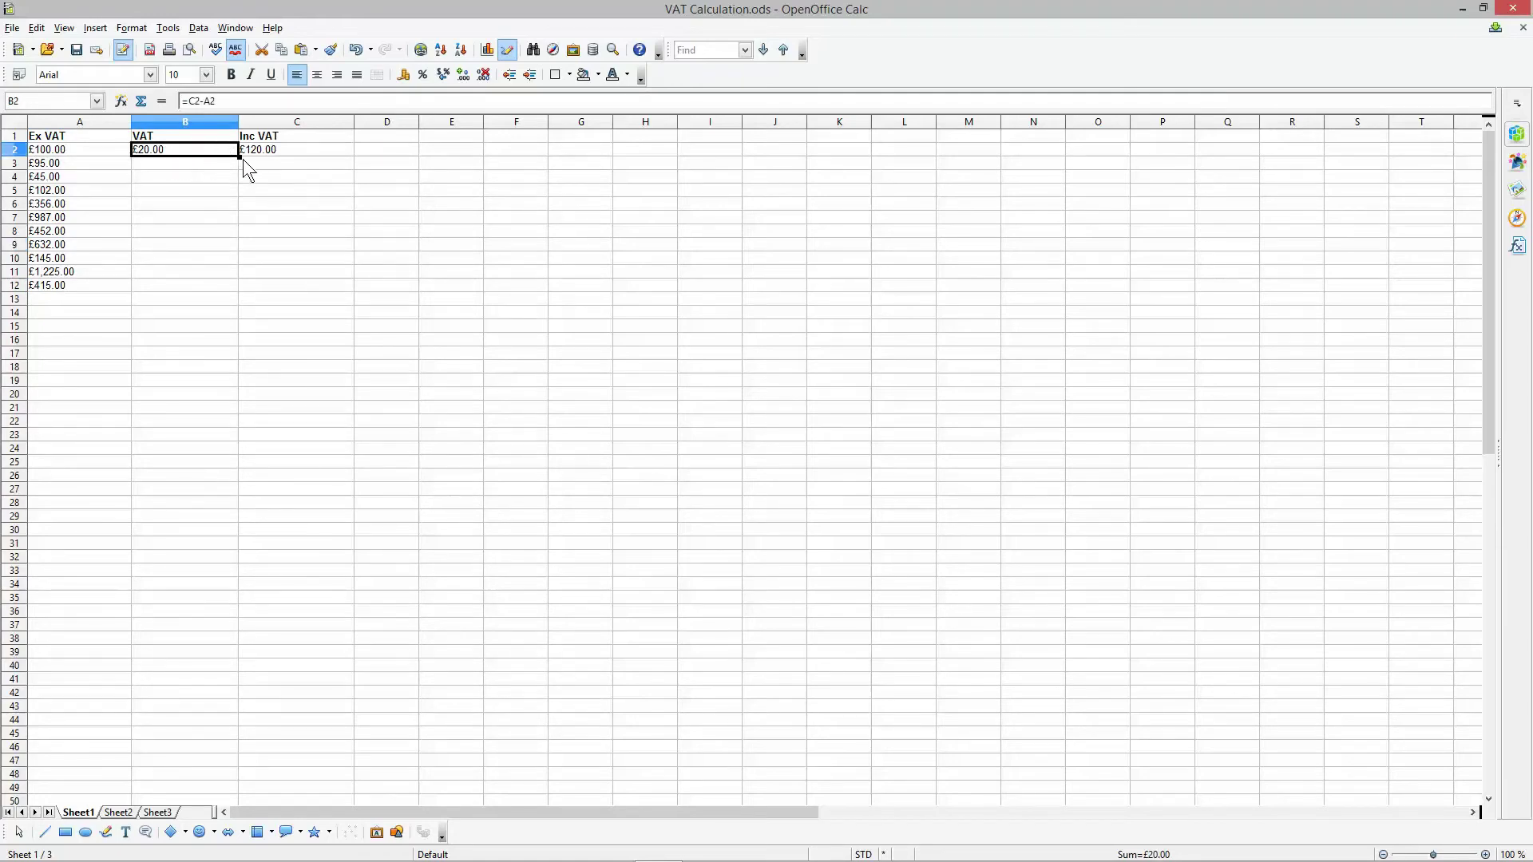
Fill the B2 VAT and C2 Inc VAT formulas down to row 12, then select A2:A12.
{"action": "left_click_drag", "start_coordinate": [239, 157], "coordinate": [231, 292]}
{"action": "left_click", "coordinate": [280, 151]}
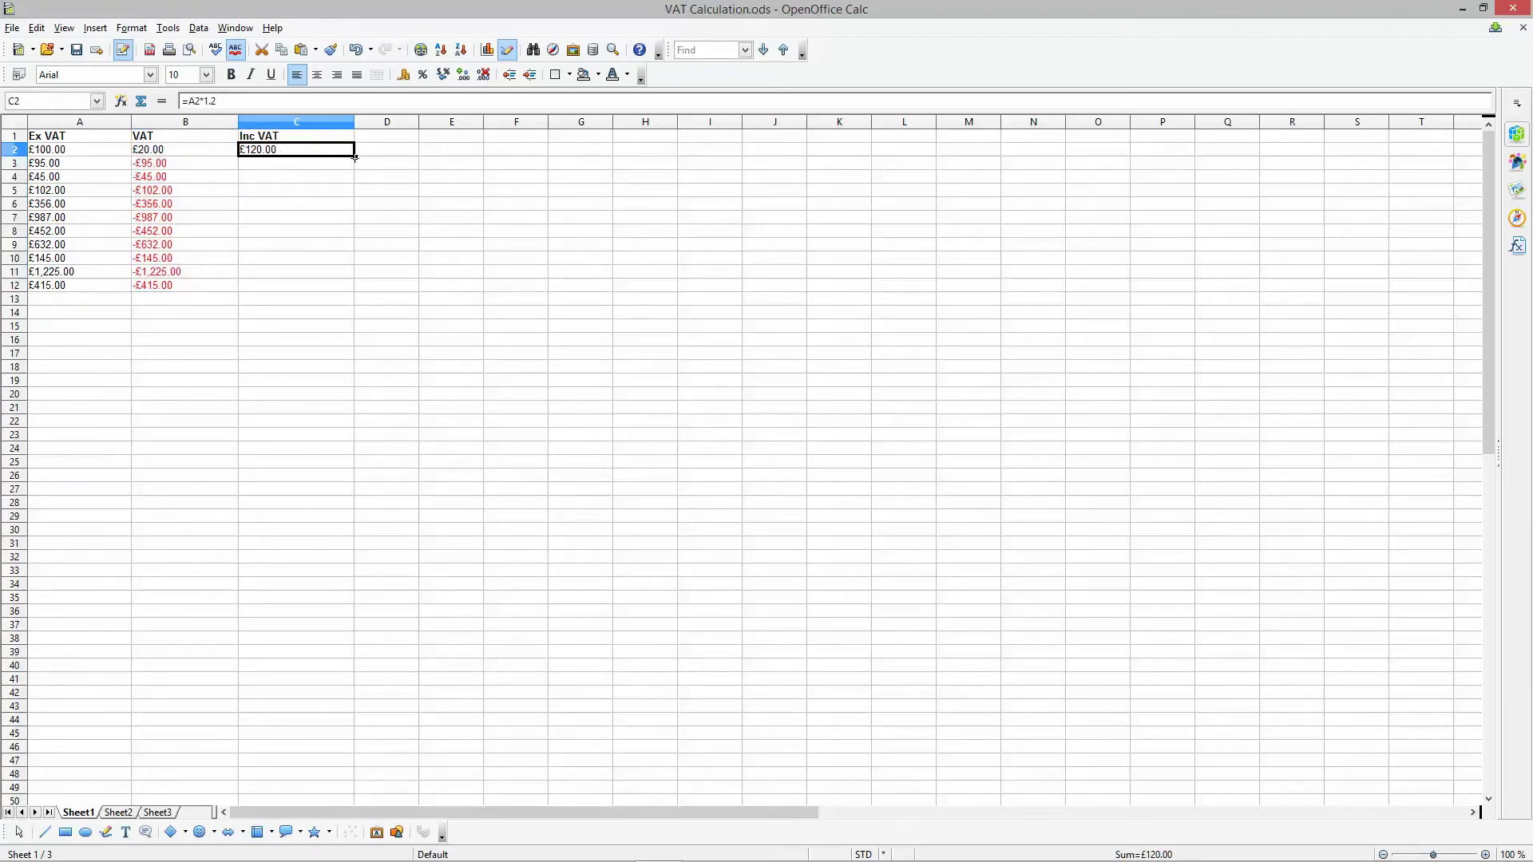
{"action": "scroll", "coordinate": [356, 162], "scroll_direction": "up", "scroll_amount": 3}
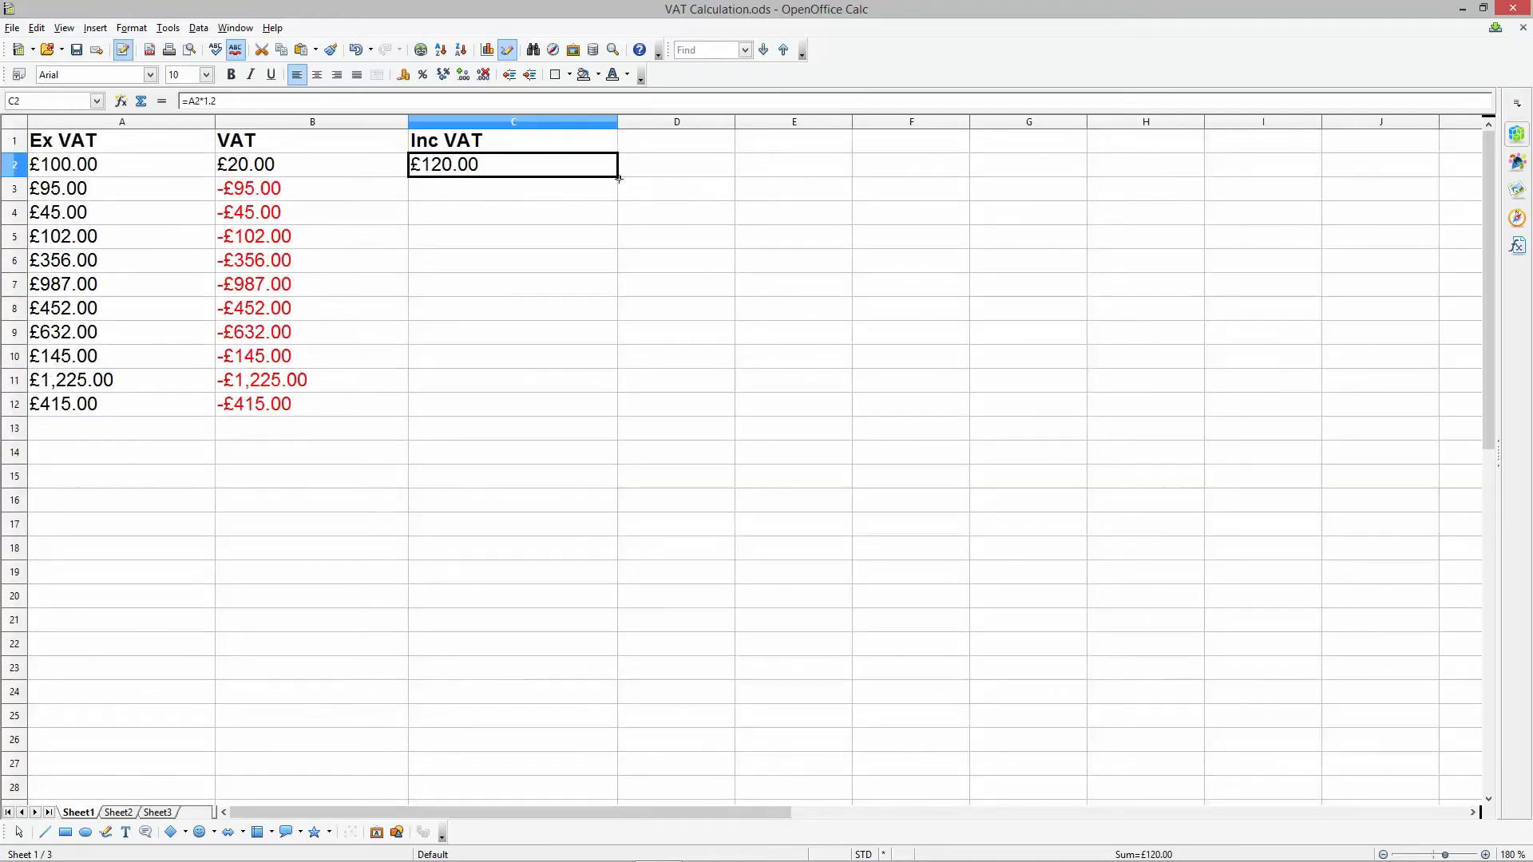
{"action": "left_click_drag", "start_coordinate": [618, 178], "coordinate": [610, 413]}
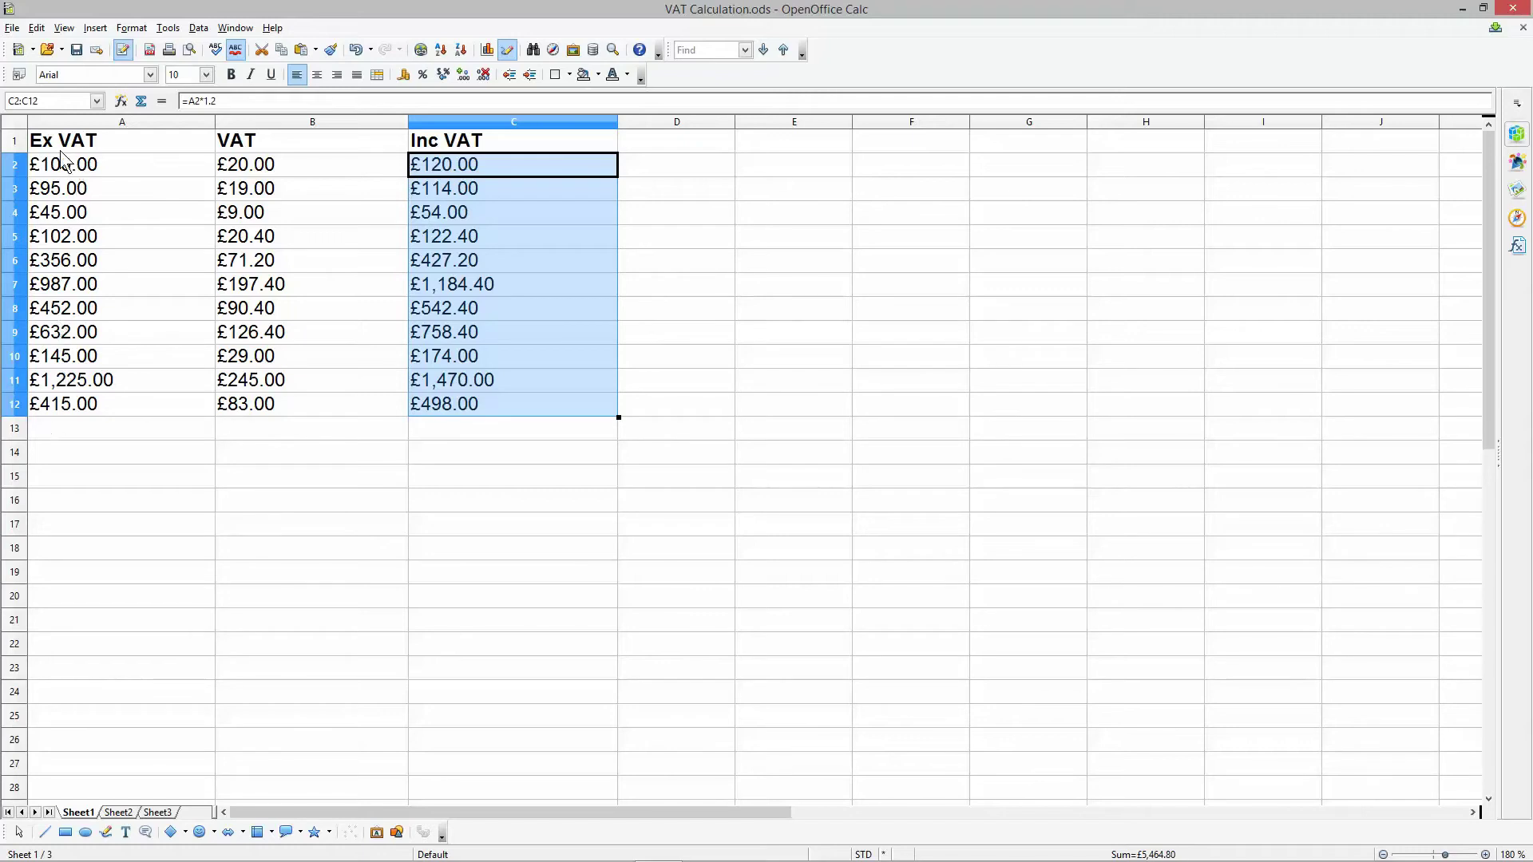
{"action": "left_click_drag", "start_coordinate": [61, 170], "coordinate": [76, 404]}
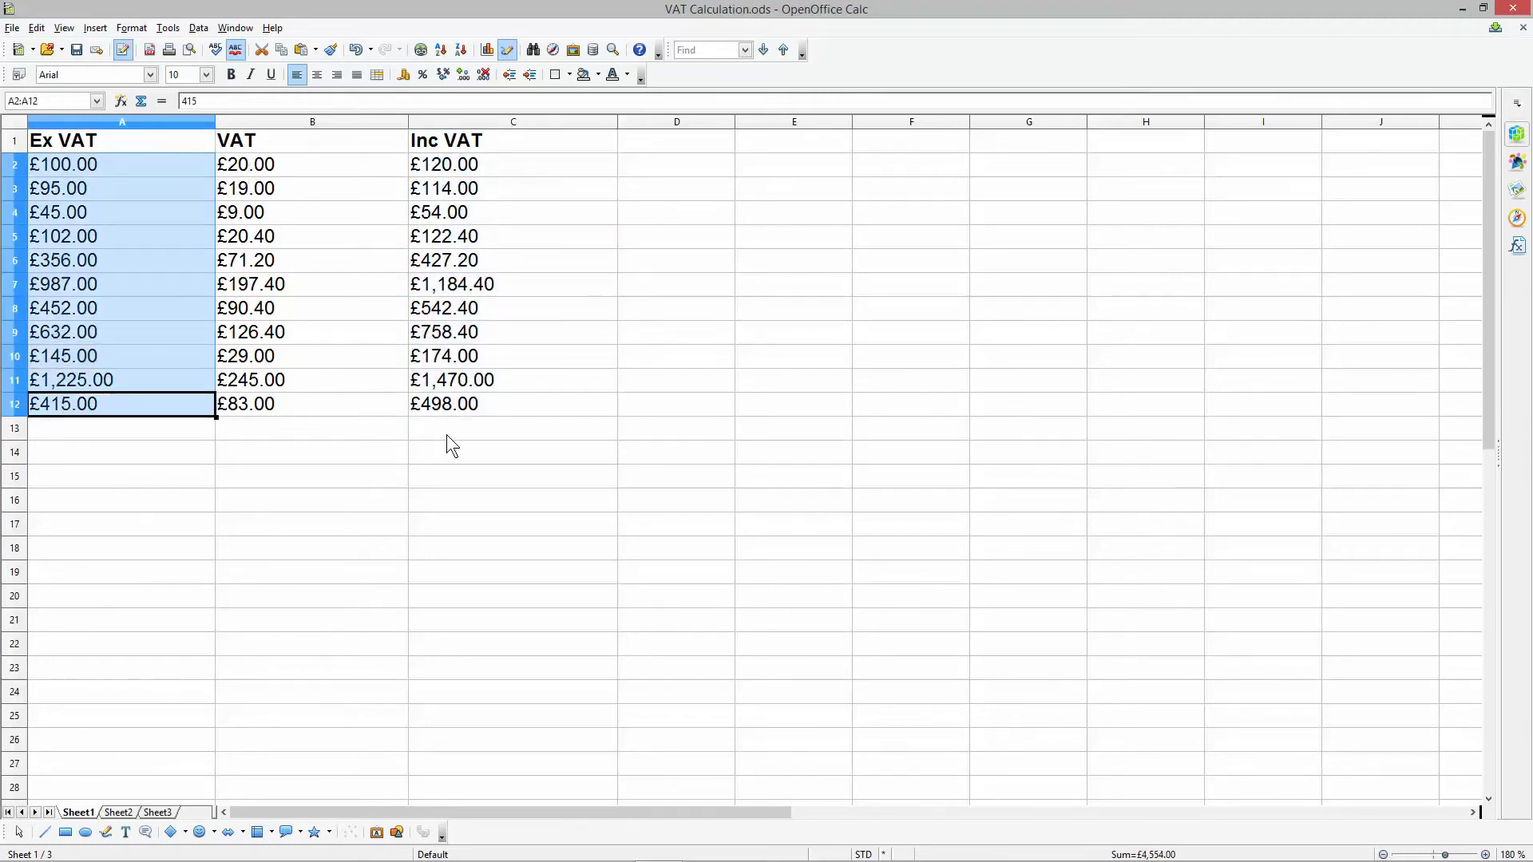
Check the VAT and Inc VAT formulas in rows 12 and 2 and the Ex VAT values in column A.
{"action": "left_click", "coordinate": [412, 406]}
{"action": "left_click", "coordinate": [370, 403]}
{"action": "left_click", "coordinate": [457, 410]}
{"action": "left_click", "coordinate": [284, 407]}
{"action": "left_click", "coordinate": [172, 399]}
{"action": "left_click", "coordinate": [179, 315]}
{"action": "left_click", "coordinate": [158, 215]}
{"action": "left_click", "coordinate": [199, 165]}
{"action": "left_click", "coordinate": [260, 167]}
{"action": "left_click", "coordinate": [425, 166]}
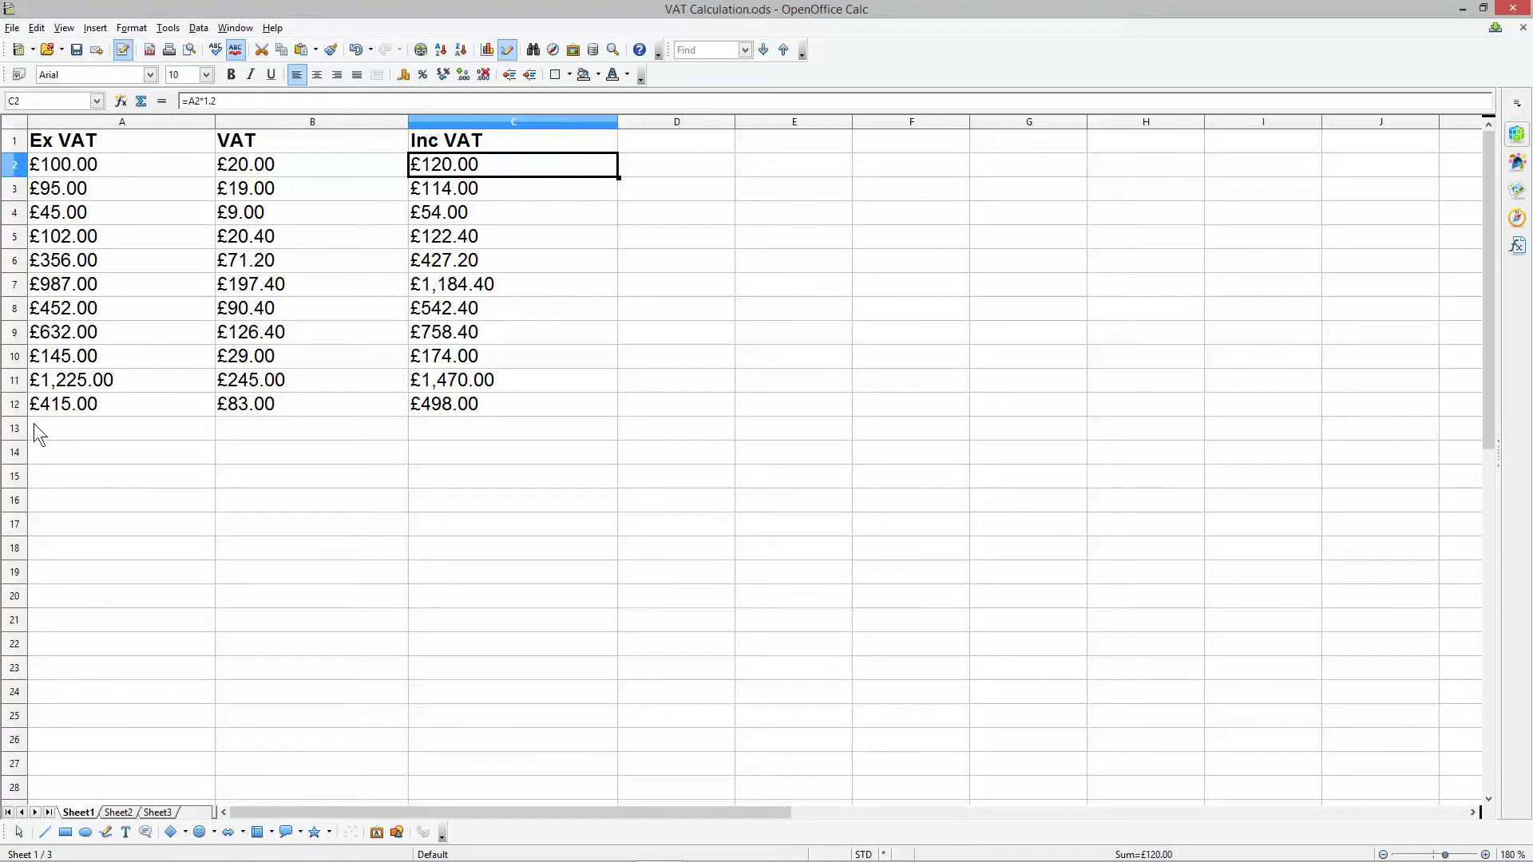
Save the VAT Calculation spreadsheet.
{"action": "left_click_drag", "start_coordinate": [50, 164], "coordinate": [43, 402]}
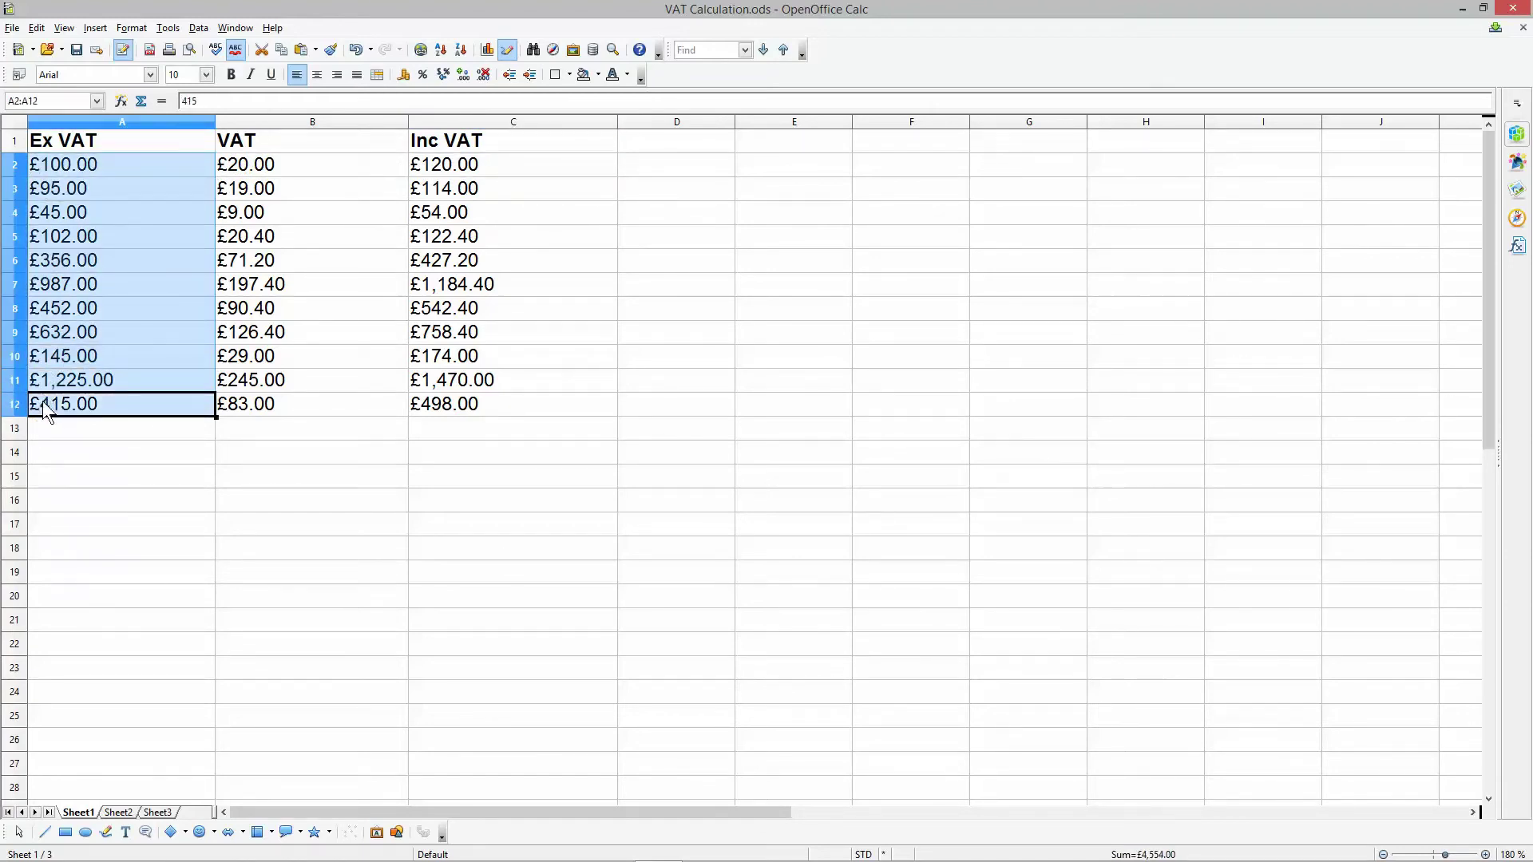
{"action": "left_click", "coordinate": [71, 48]}
{"action": "left_click_drag", "start_coordinate": [476, 400], "coordinate": [94, 142]}
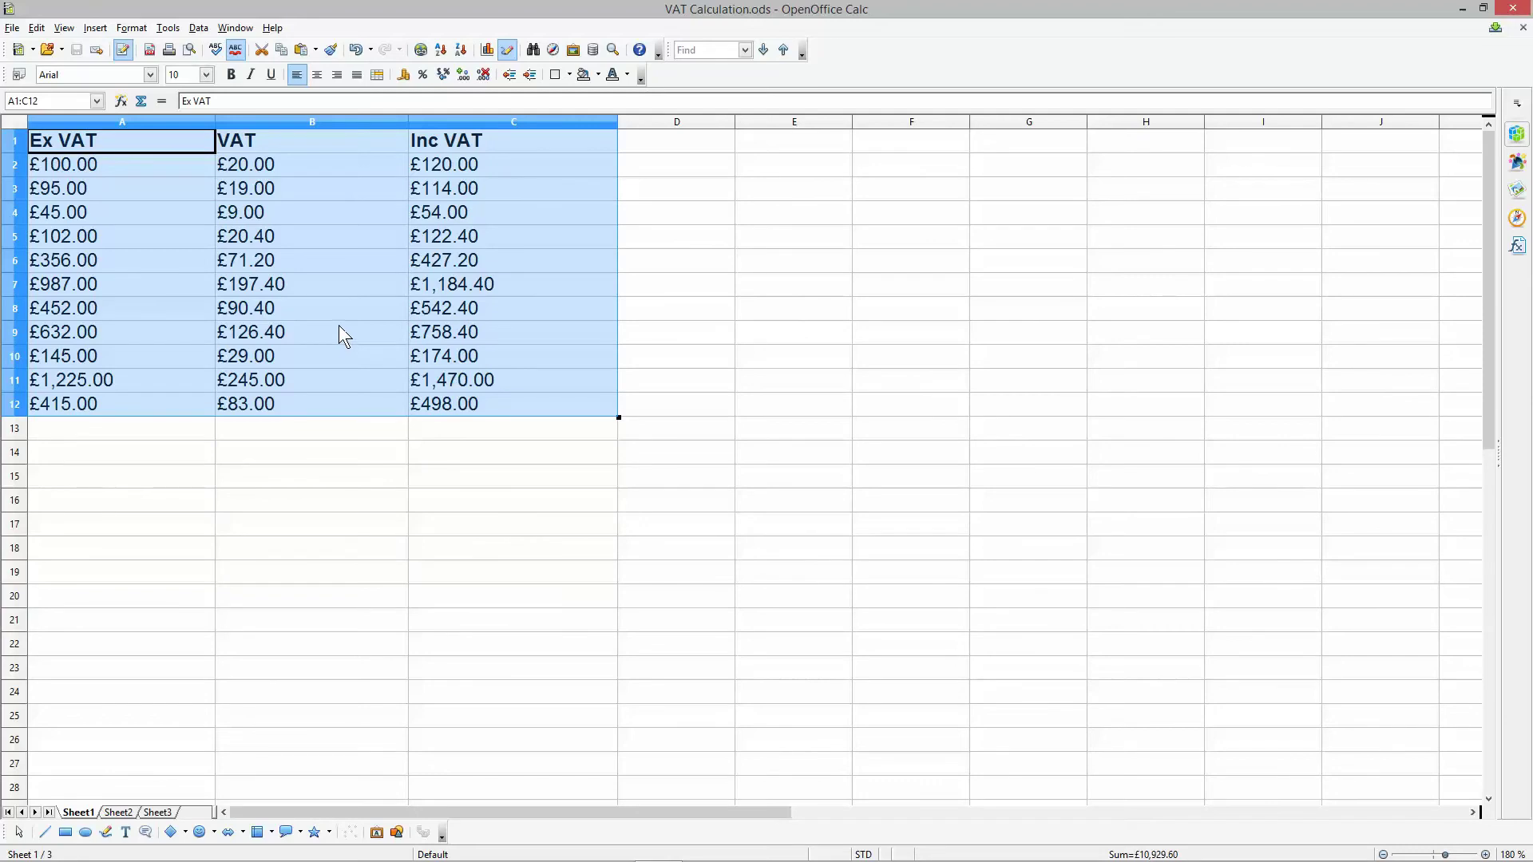
Verify the Inc VAT formulas down column C, e.g. =A12*1.2, and select C2:C12.
{"action": "left_click", "coordinate": [448, 222]}
{"action": "left_click", "coordinate": [467, 289]}
{"action": "left_click", "coordinate": [471, 339]}
{"action": "left_click", "coordinate": [467, 382]}
{"action": "left_click", "coordinate": [466, 406]}
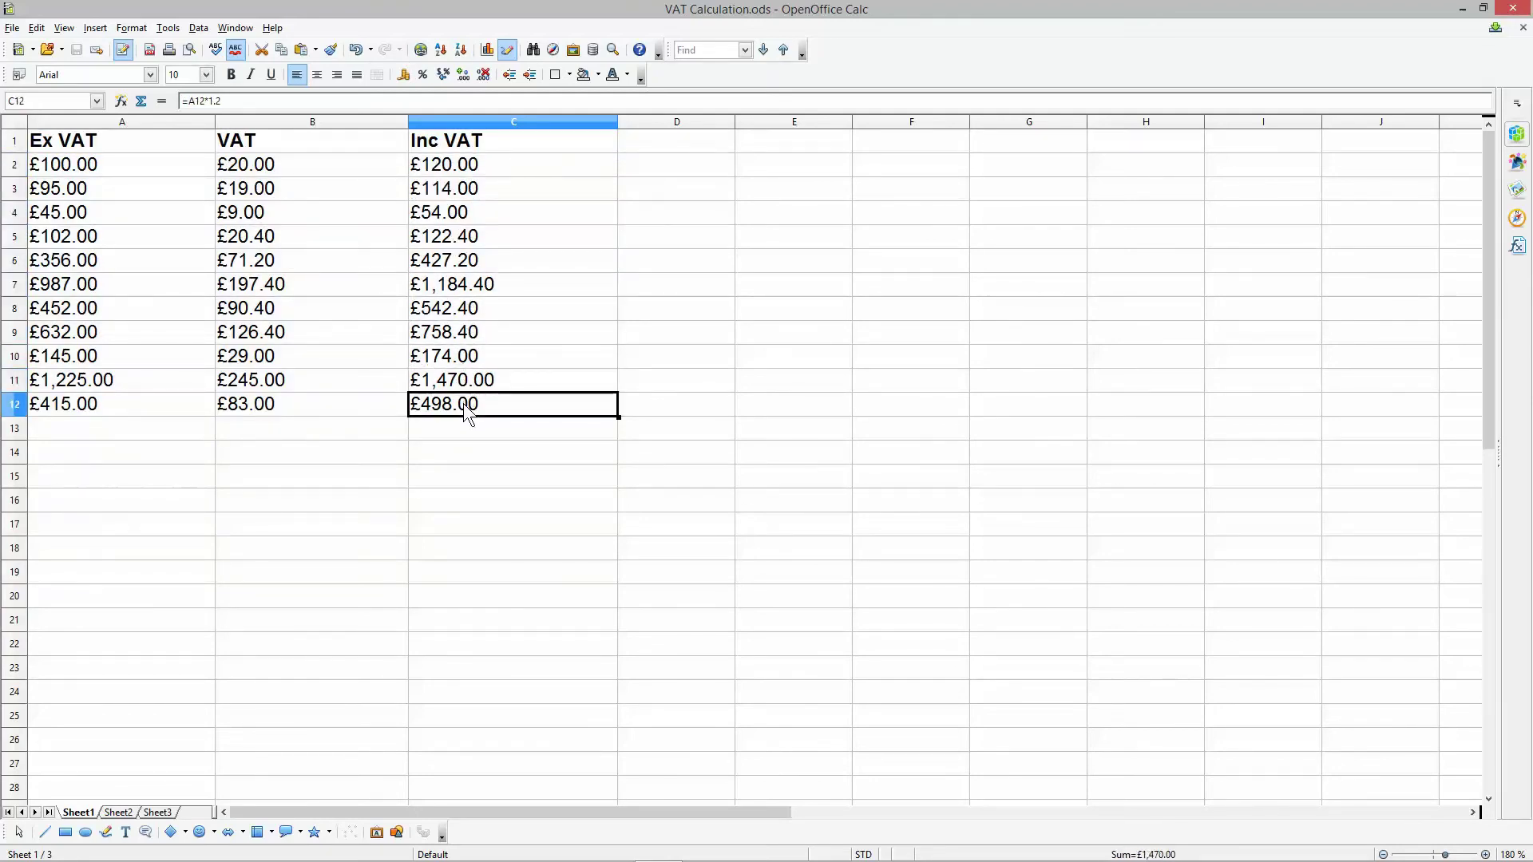
{"action": "left_click_drag", "start_coordinate": [447, 163], "coordinate": [435, 404]}
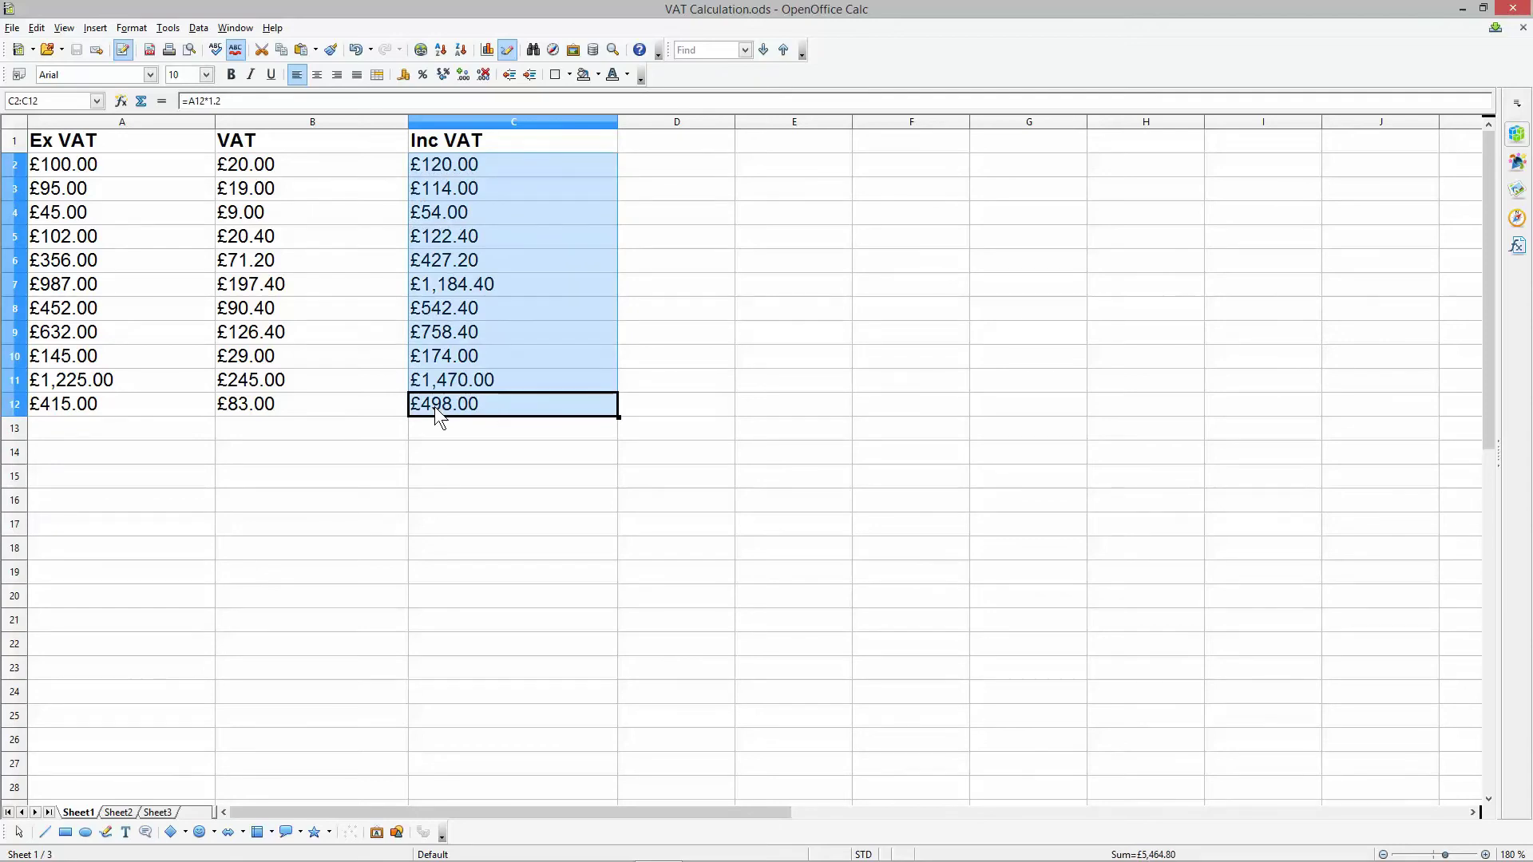
{"action": "left_click", "coordinate": [221, 101]}
{"action": "key", "text": "BackSpace"}
{"action": "type", "text": "4"}
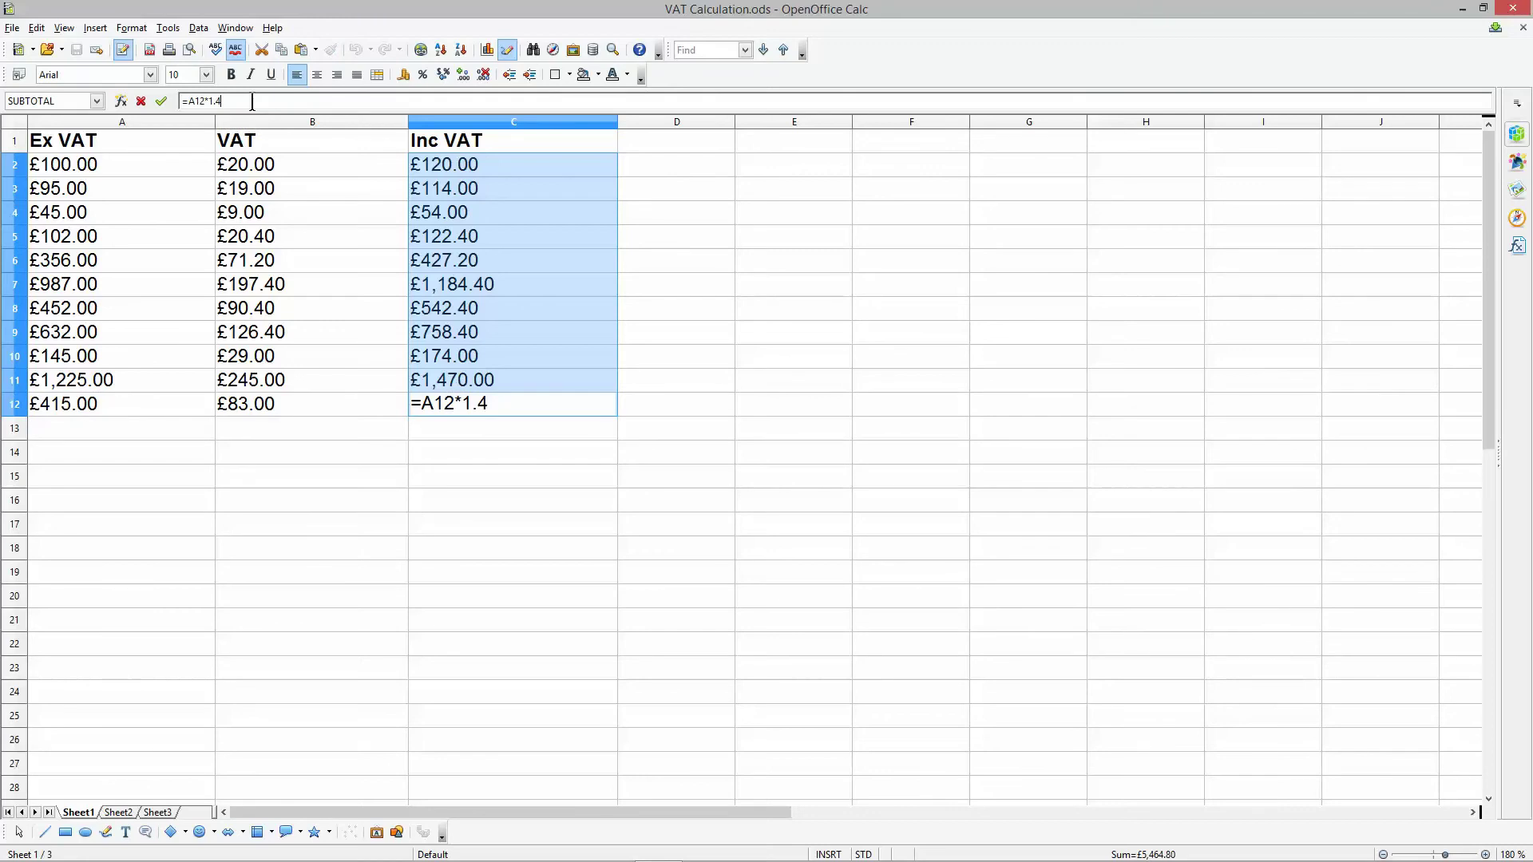
{"action": "key", "text": "Return"}
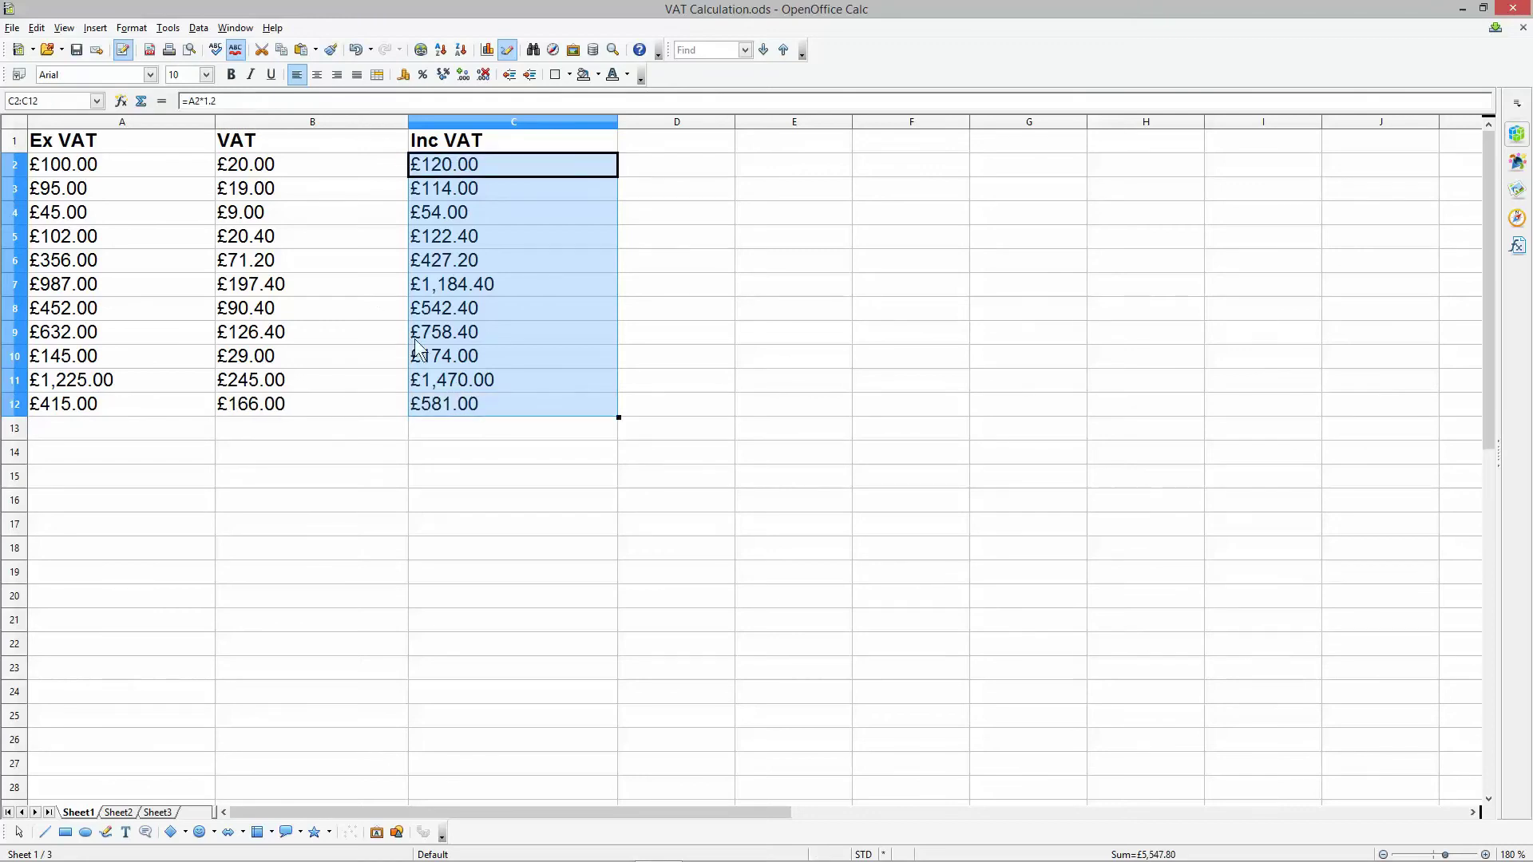
{"action": "left_click", "coordinate": [438, 403]}
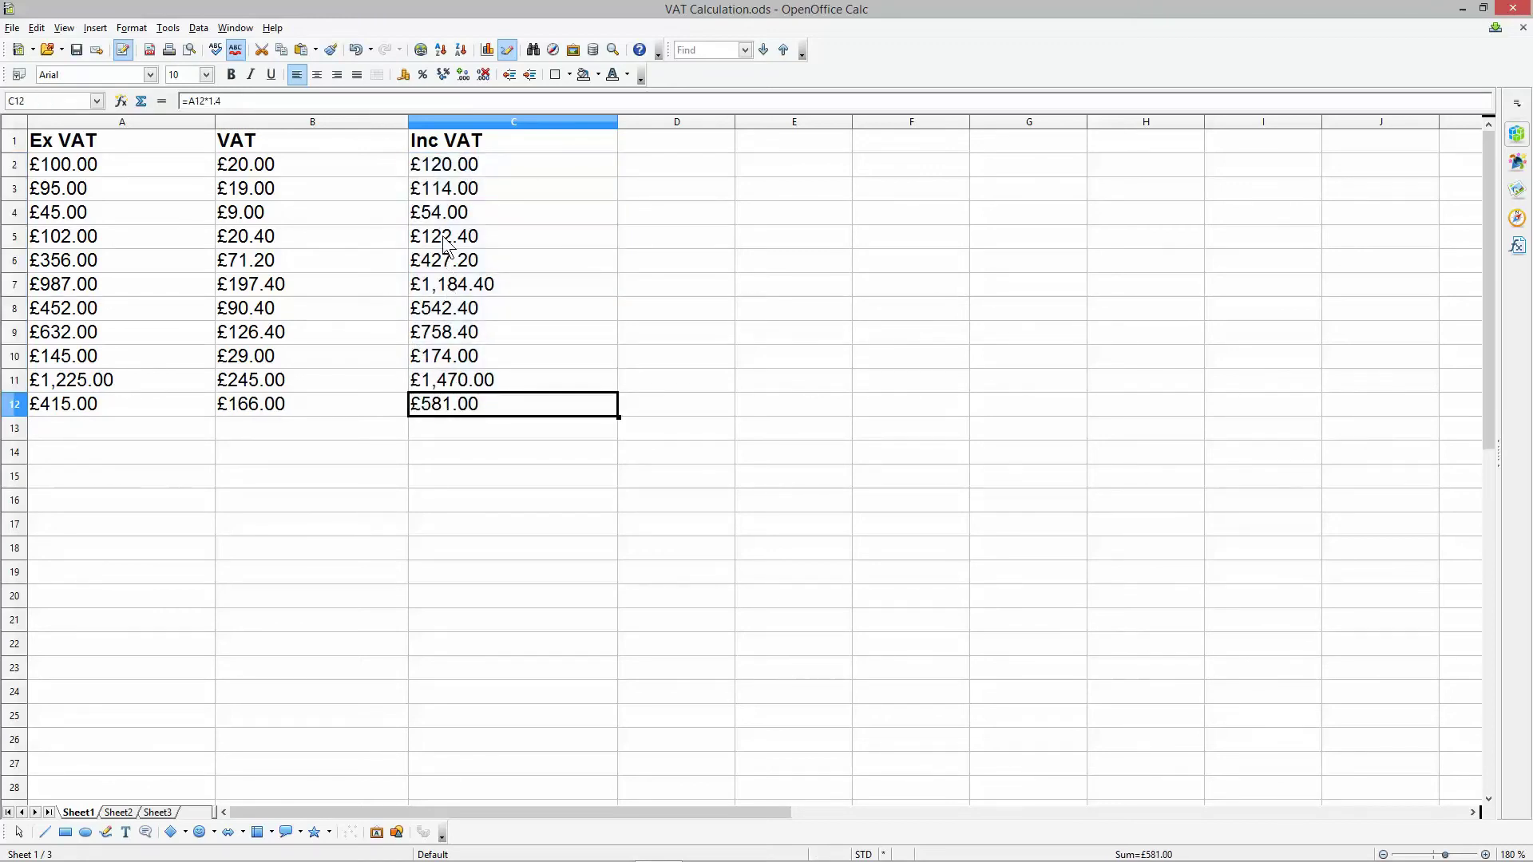
{"action": "left_click", "coordinate": [243, 101]}
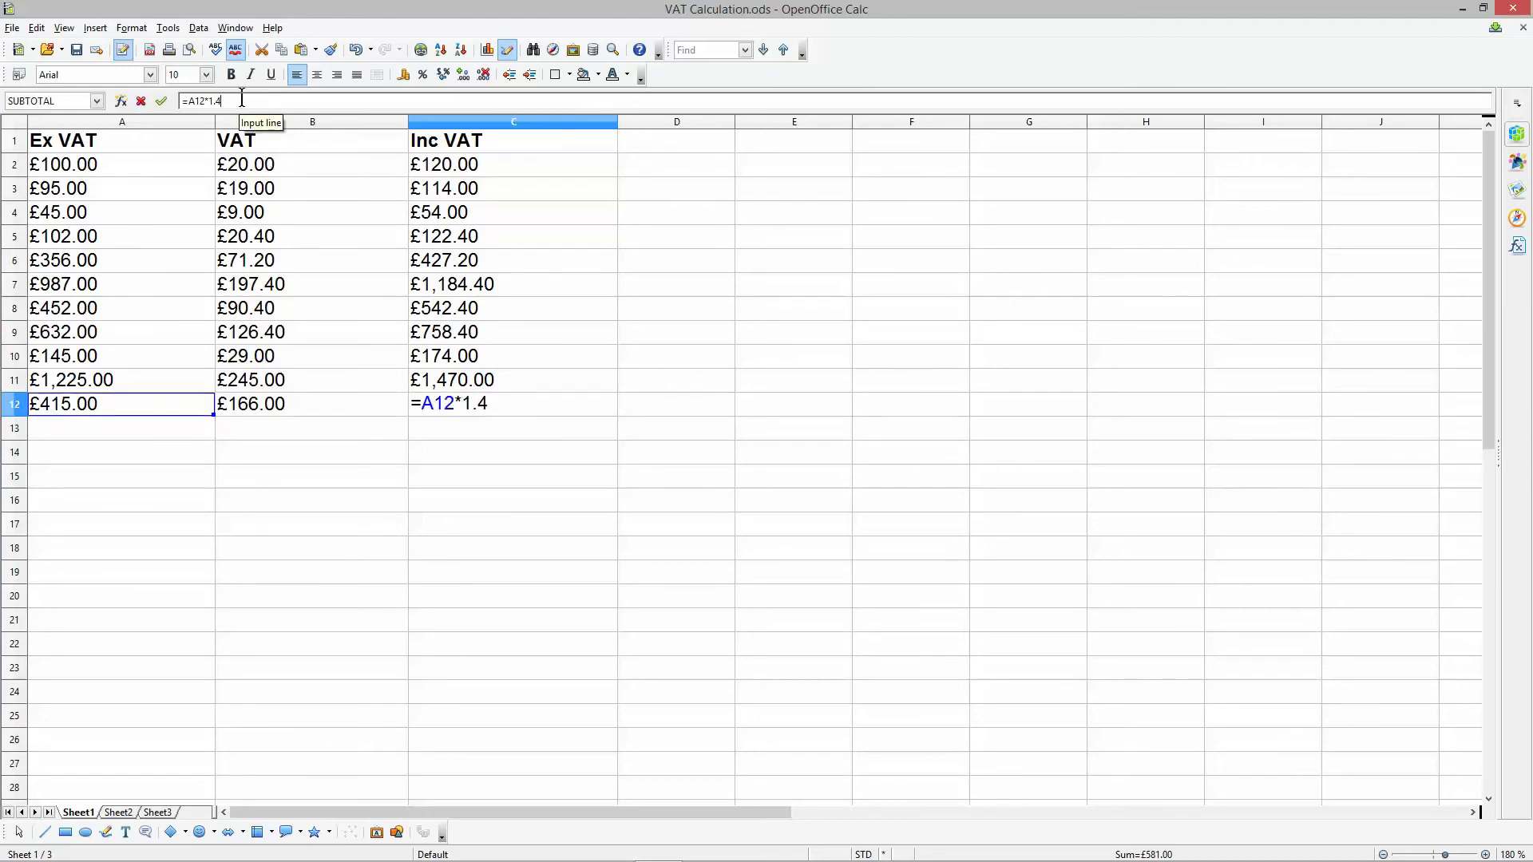
{"action": "key", "text": "BackSpace"}
{"action": "type", "text": "2"}
{"action": "key", "text": "Return"}
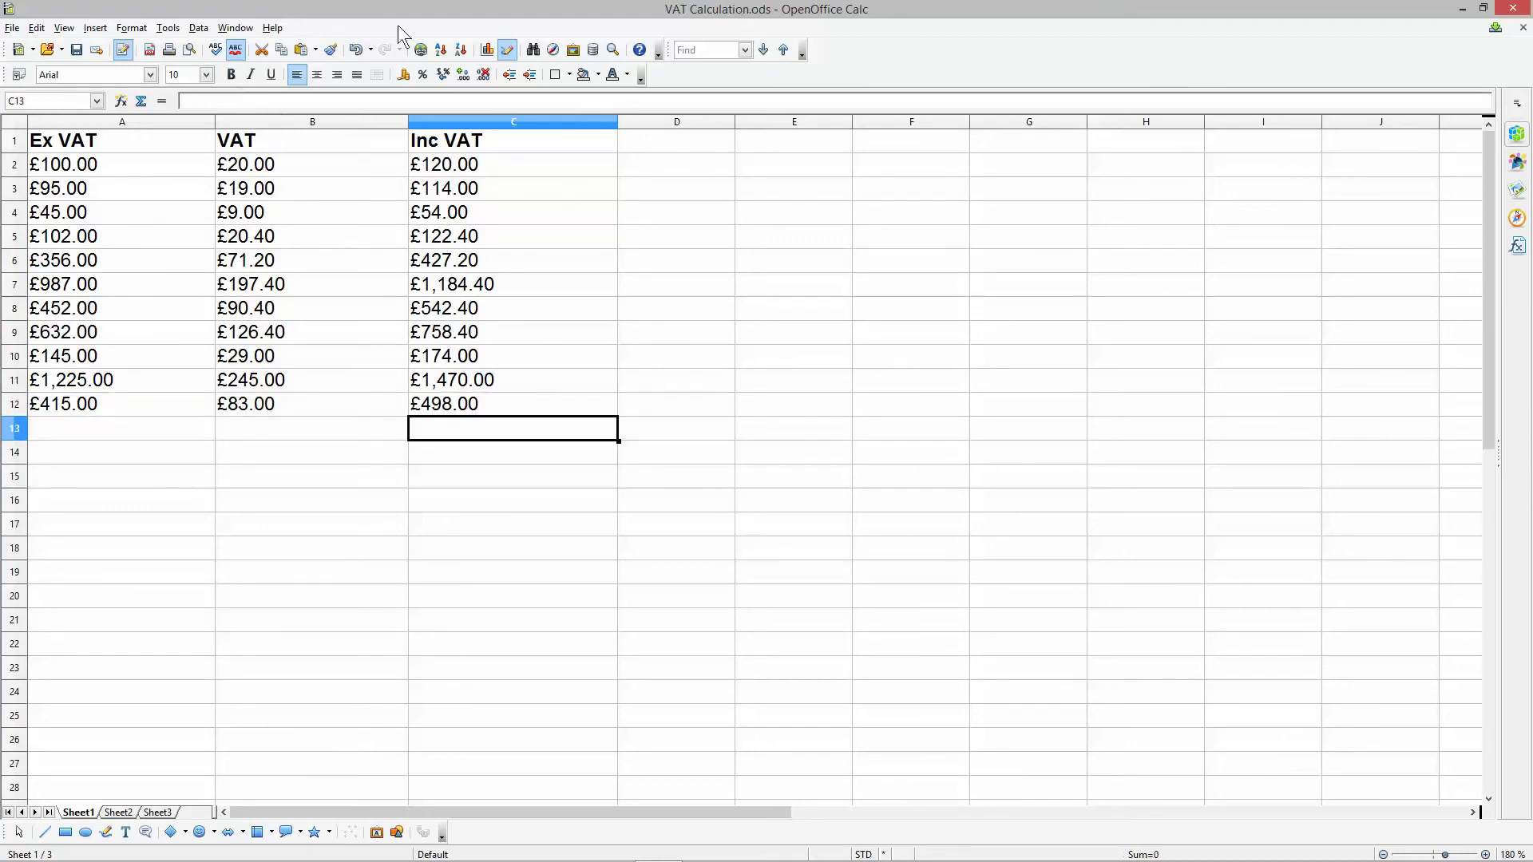
Change the Ex VAT amounts in A3 to 1000 and A4 to 50, checking the recalculated VAT totals.
{"action": "left_click", "coordinate": [136, 407]}
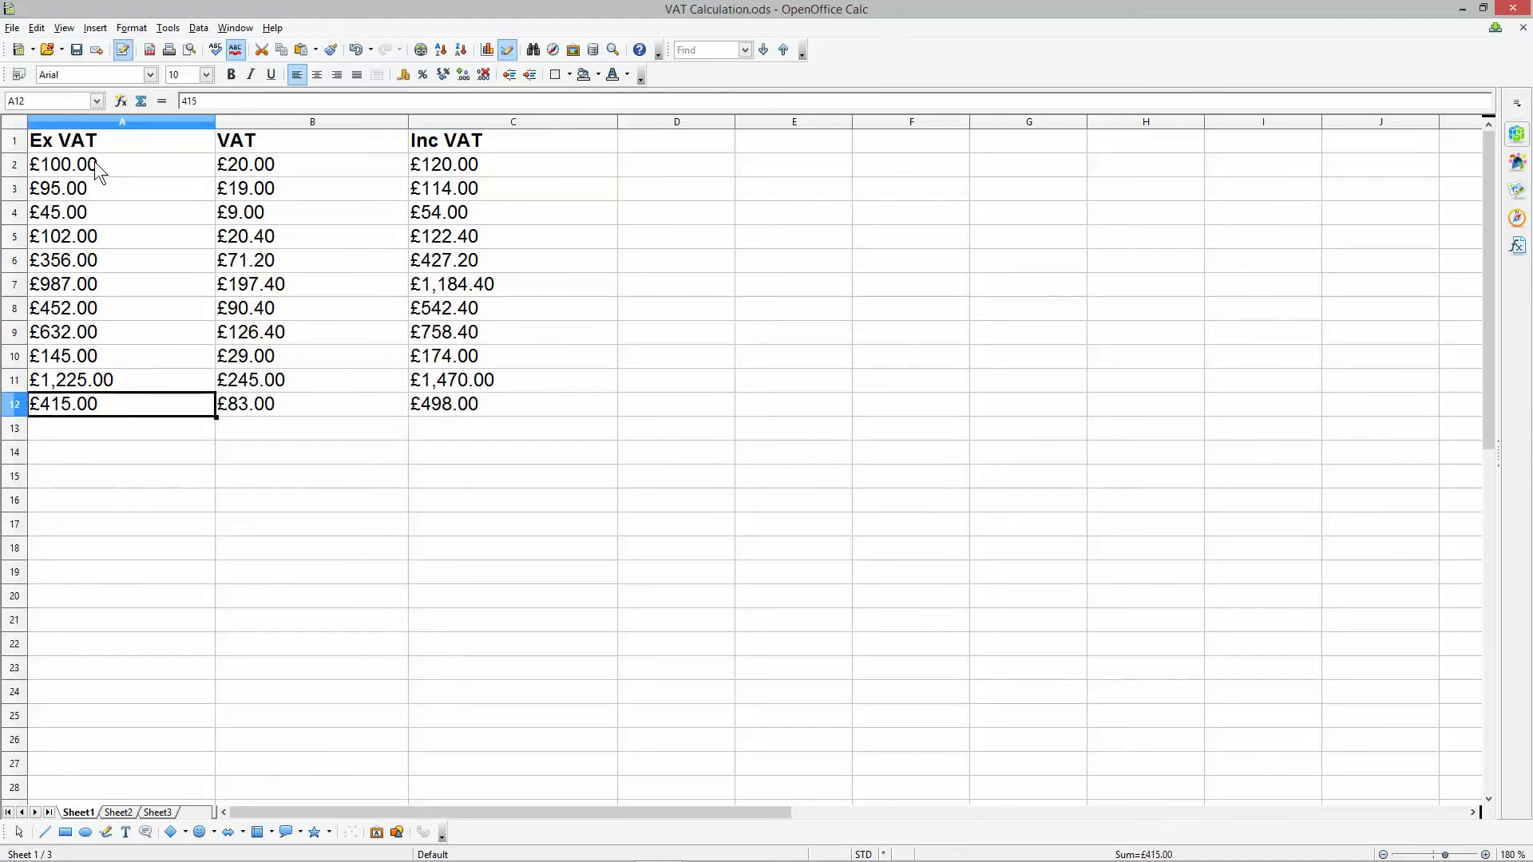
{"action": "left_click", "coordinate": [85, 185]}
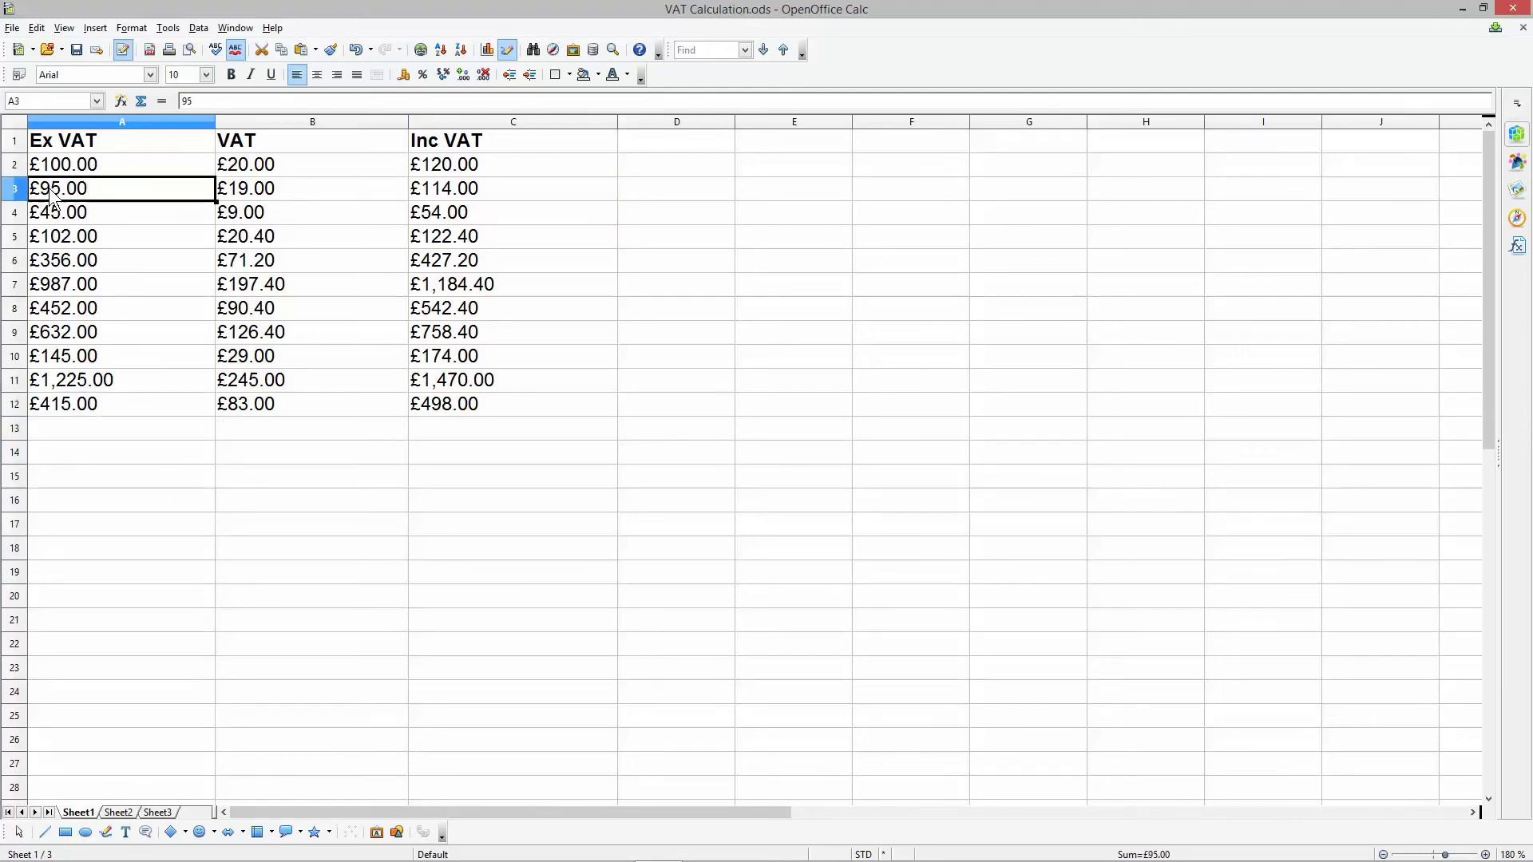
{"action": "type", "text": "1000"}
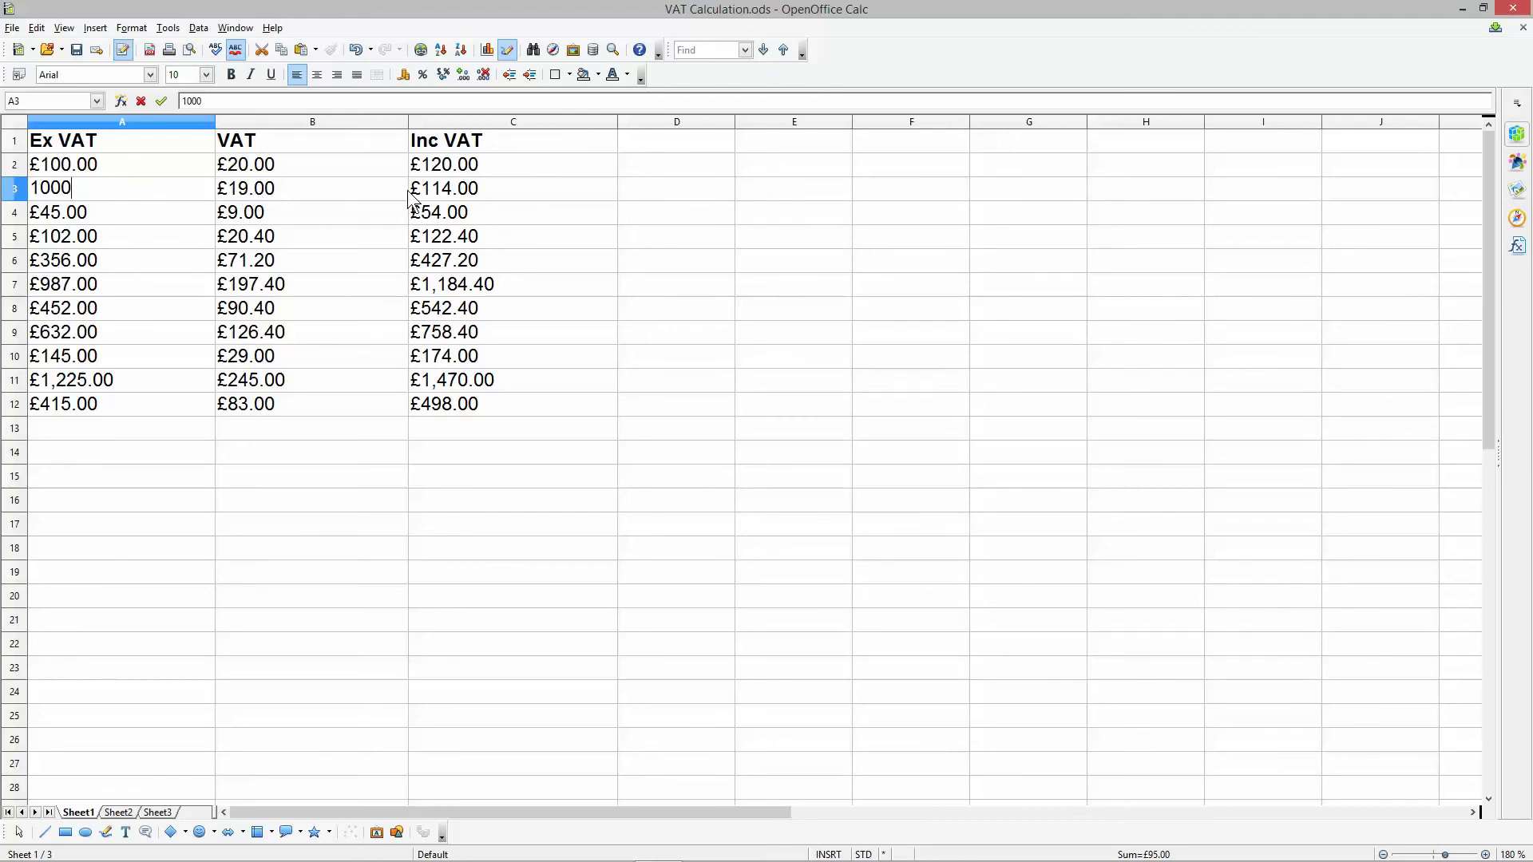
{"action": "left_click", "coordinate": [441, 185]}
{"action": "left_click", "coordinate": [288, 188]}
{"action": "left_click", "coordinate": [431, 190]}
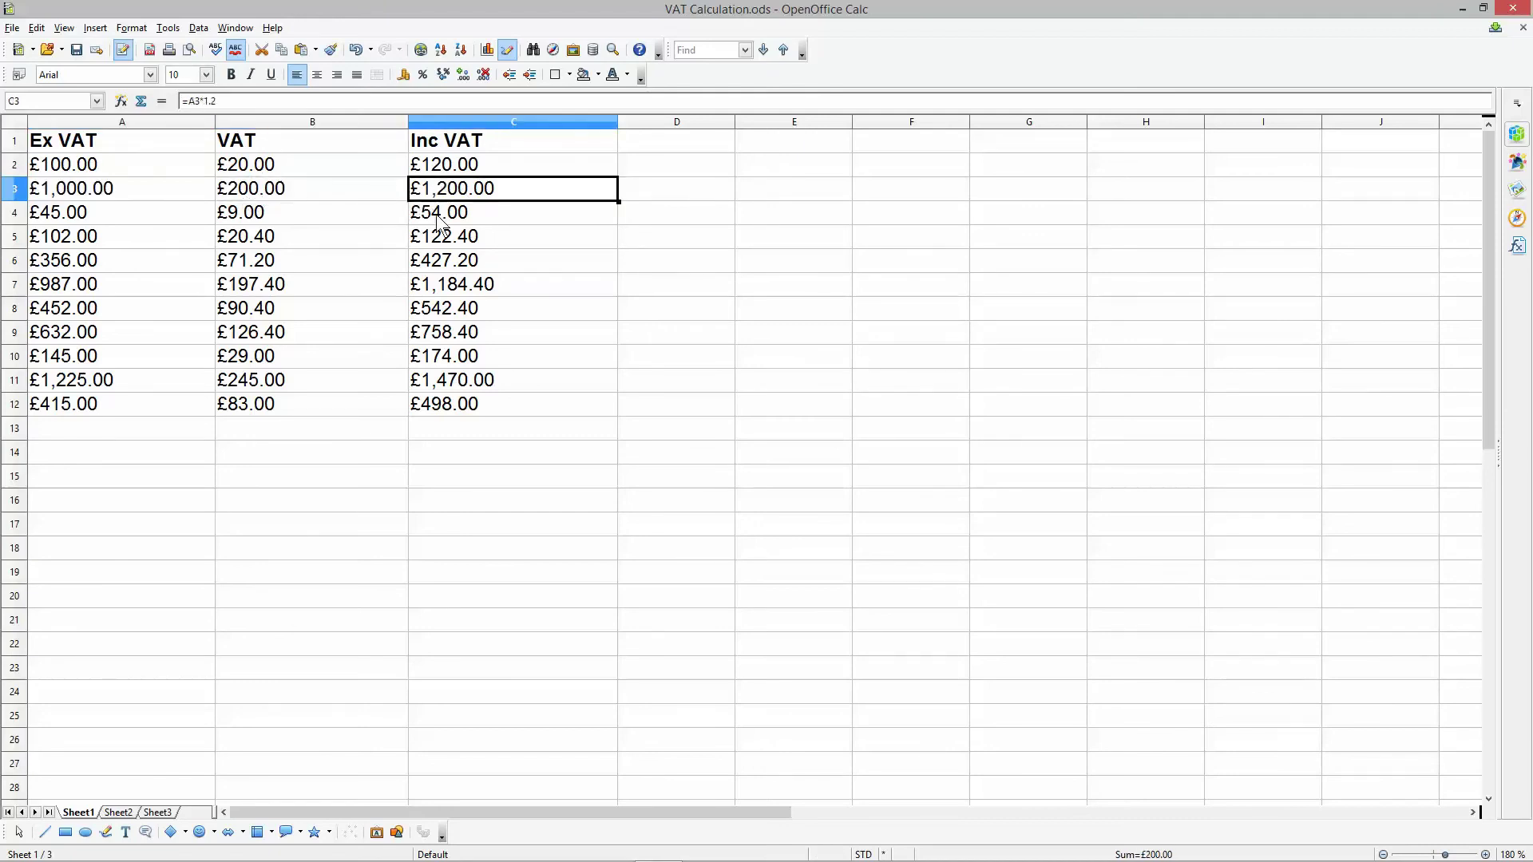
{"action": "left_click", "coordinate": [89, 211]}
{"action": "type", "text": "50"}
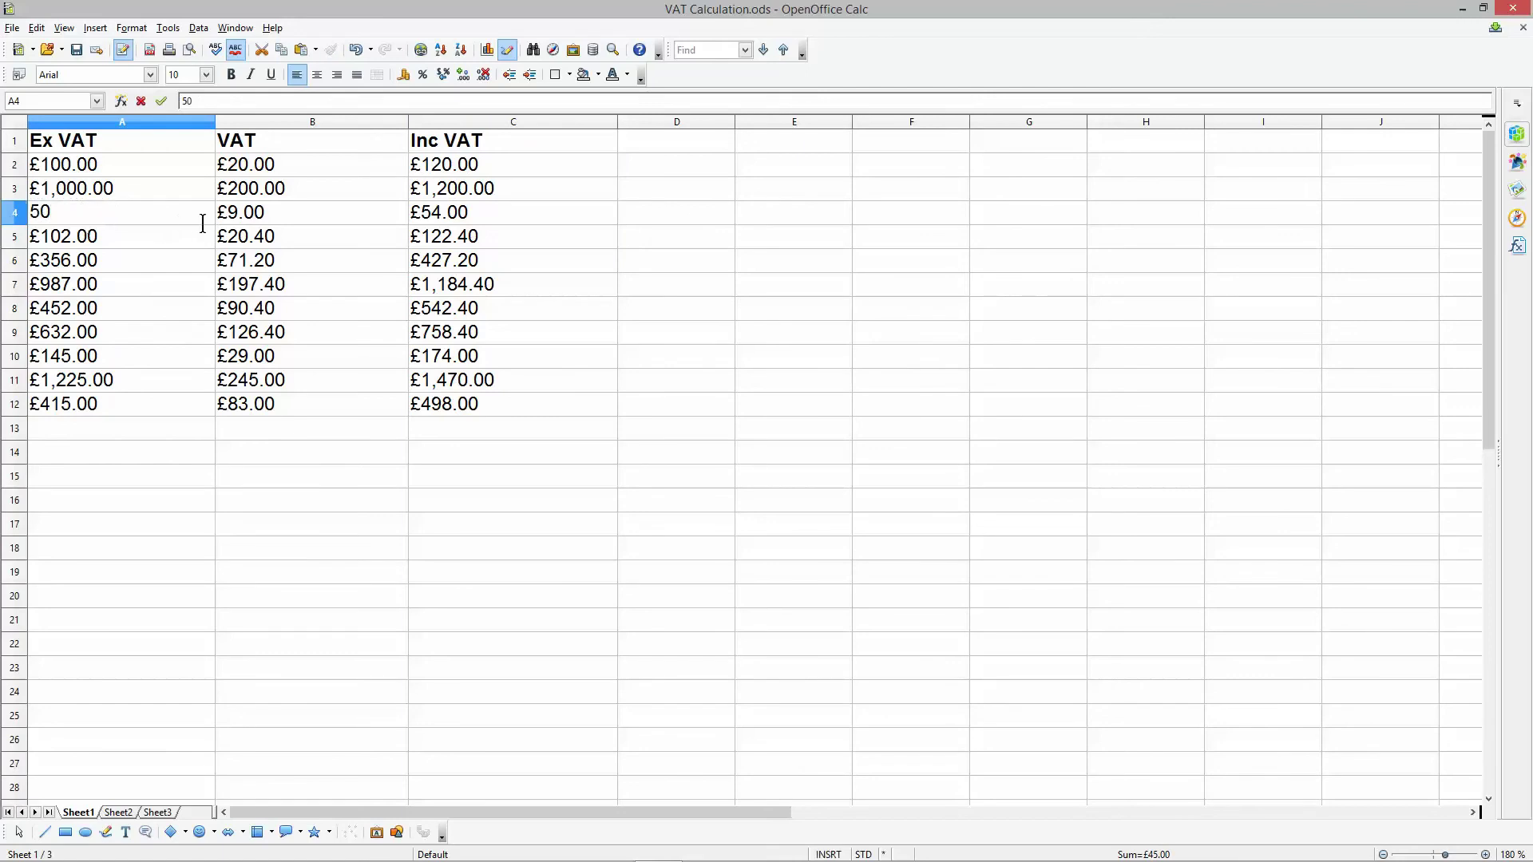
{"action": "left_click", "coordinate": [251, 215]}
{"action": "left_click", "coordinate": [426, 214]}
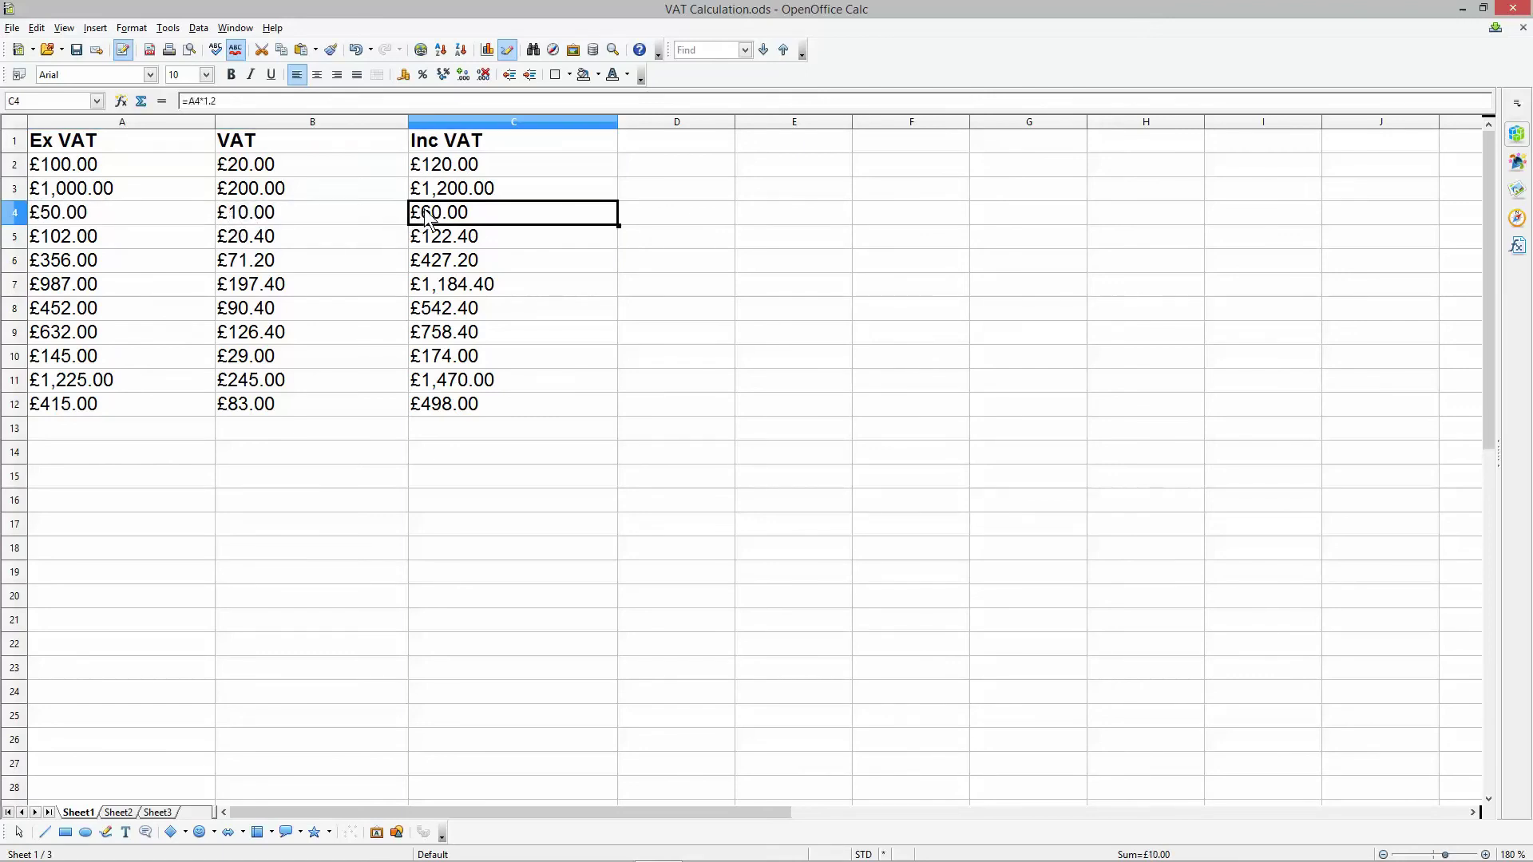
Change A5 to 10, giving £12.00 Inc VAT, and save the recalculated spreadsheet.
{"action": "left_click", "coordinate": [137, 239]}
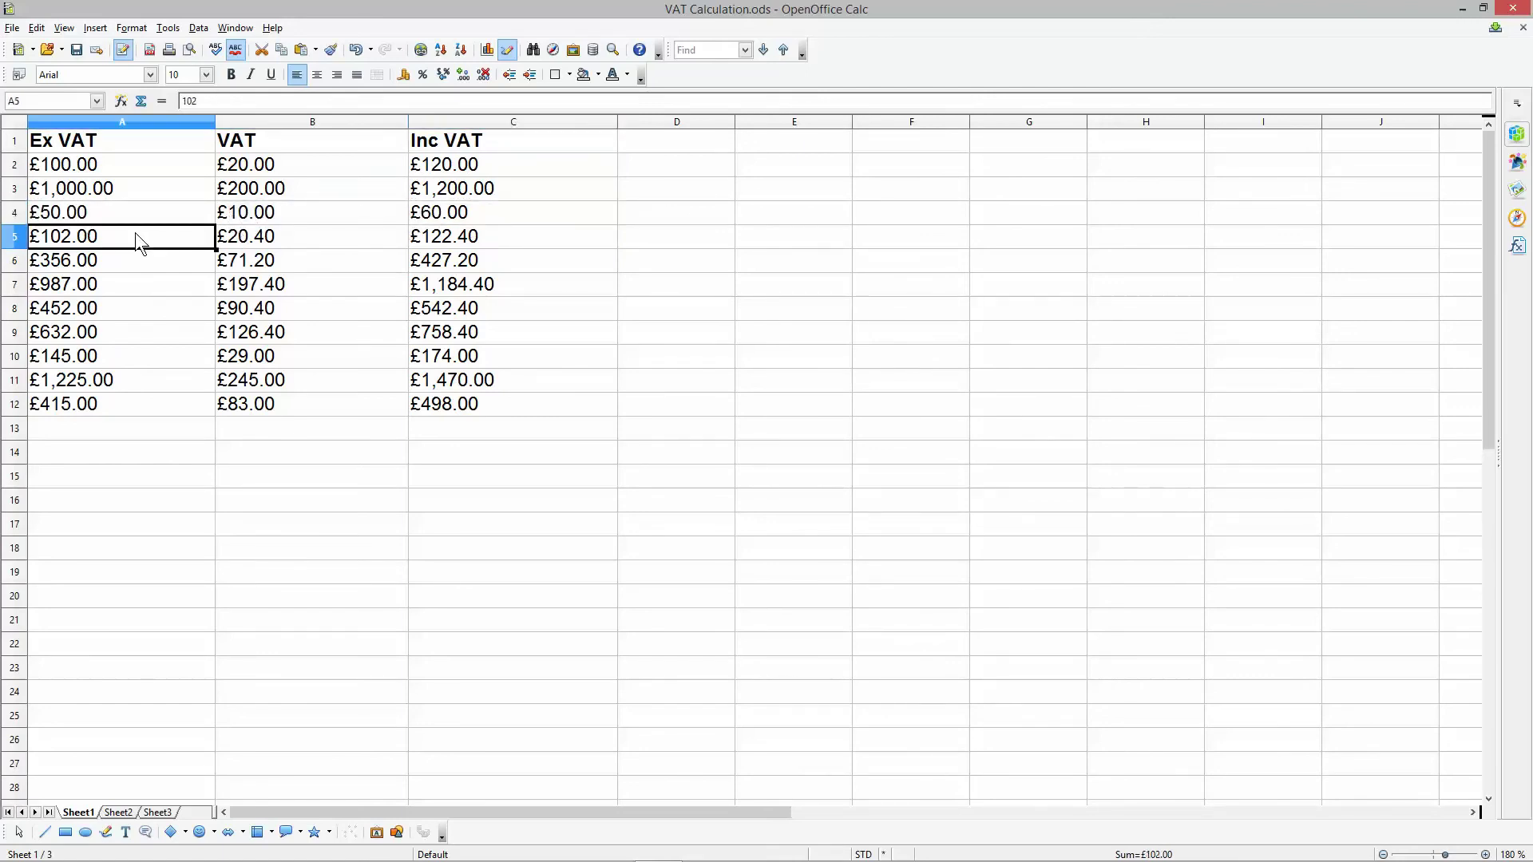
{"action": "type", "text": "4"}
{"action": "key", "text": "BackSpace"}
{"action": "type", "text": "10"}
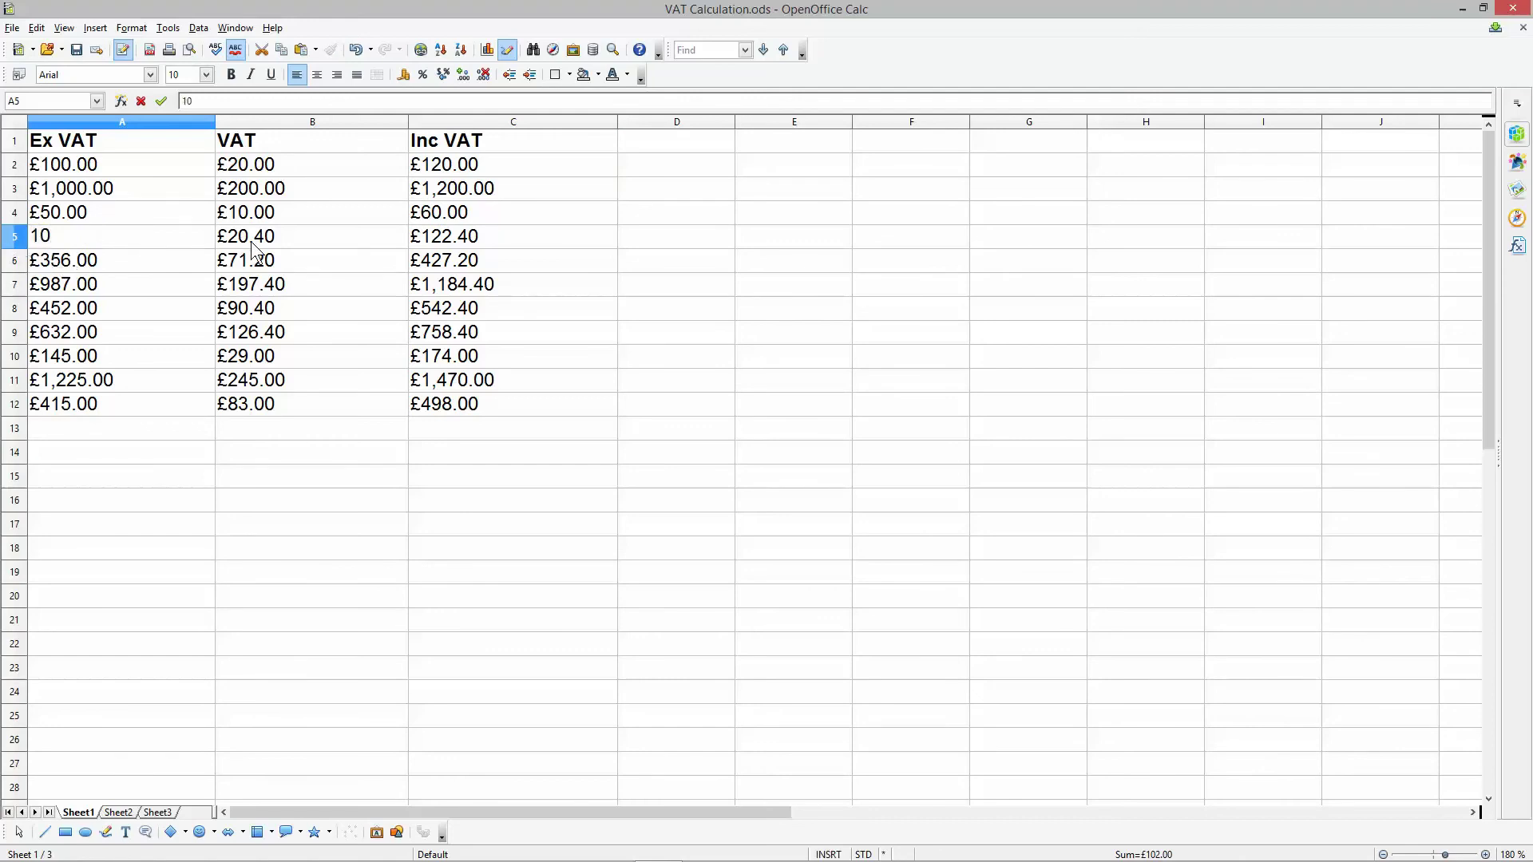
{"action": "left_click", "coordinate": [424, 238]}
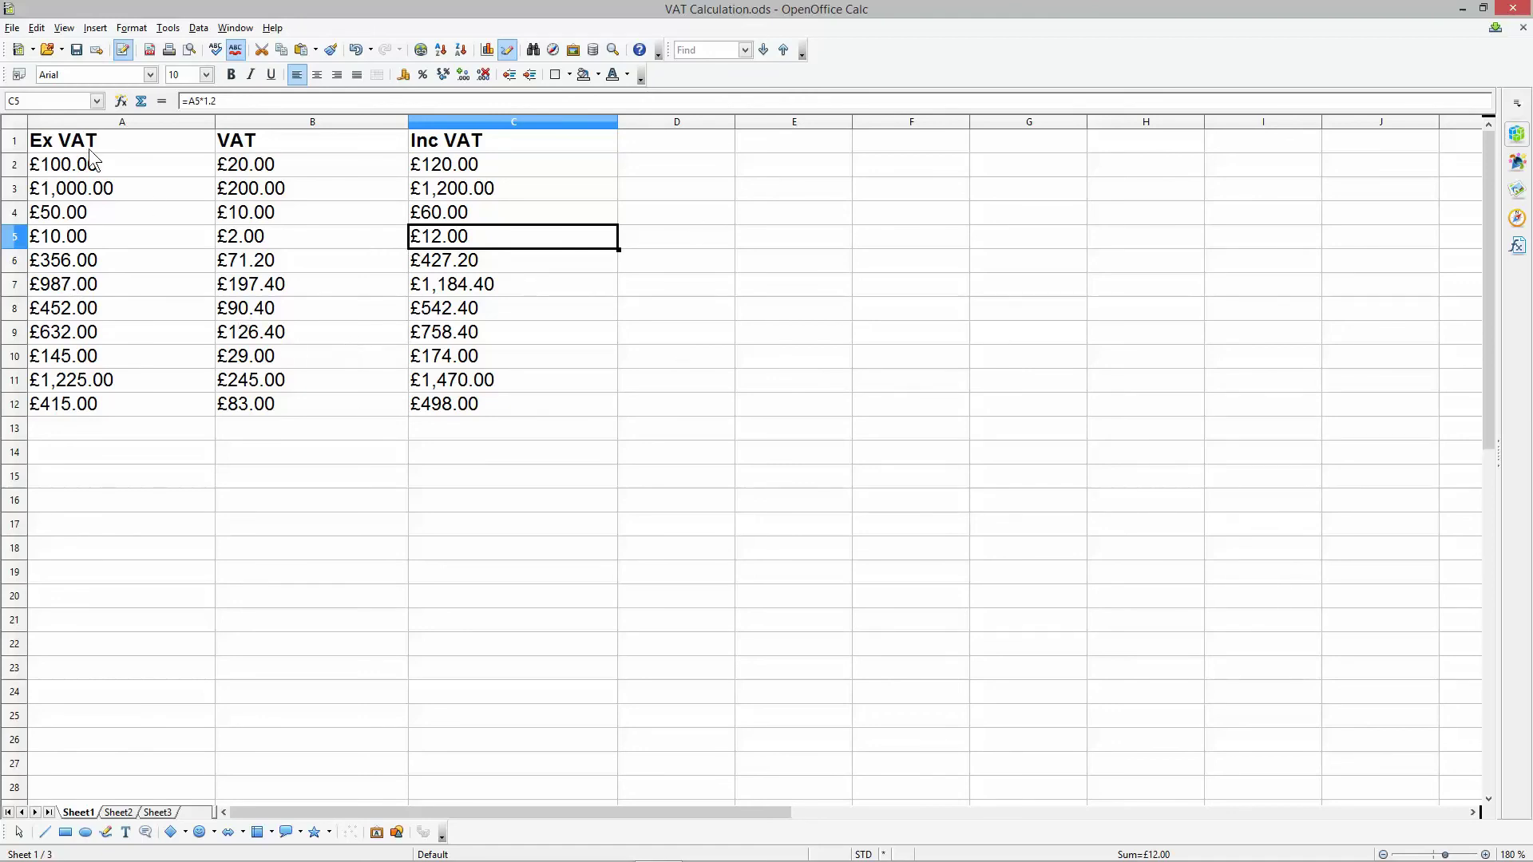
{"action": "left_click", "coordinate": [84, 49]}
{"action": "scroll", "coordinate": [429, 436], "scroll_direction": "down", "scroll_amount": 2, "text": "ctrl"}
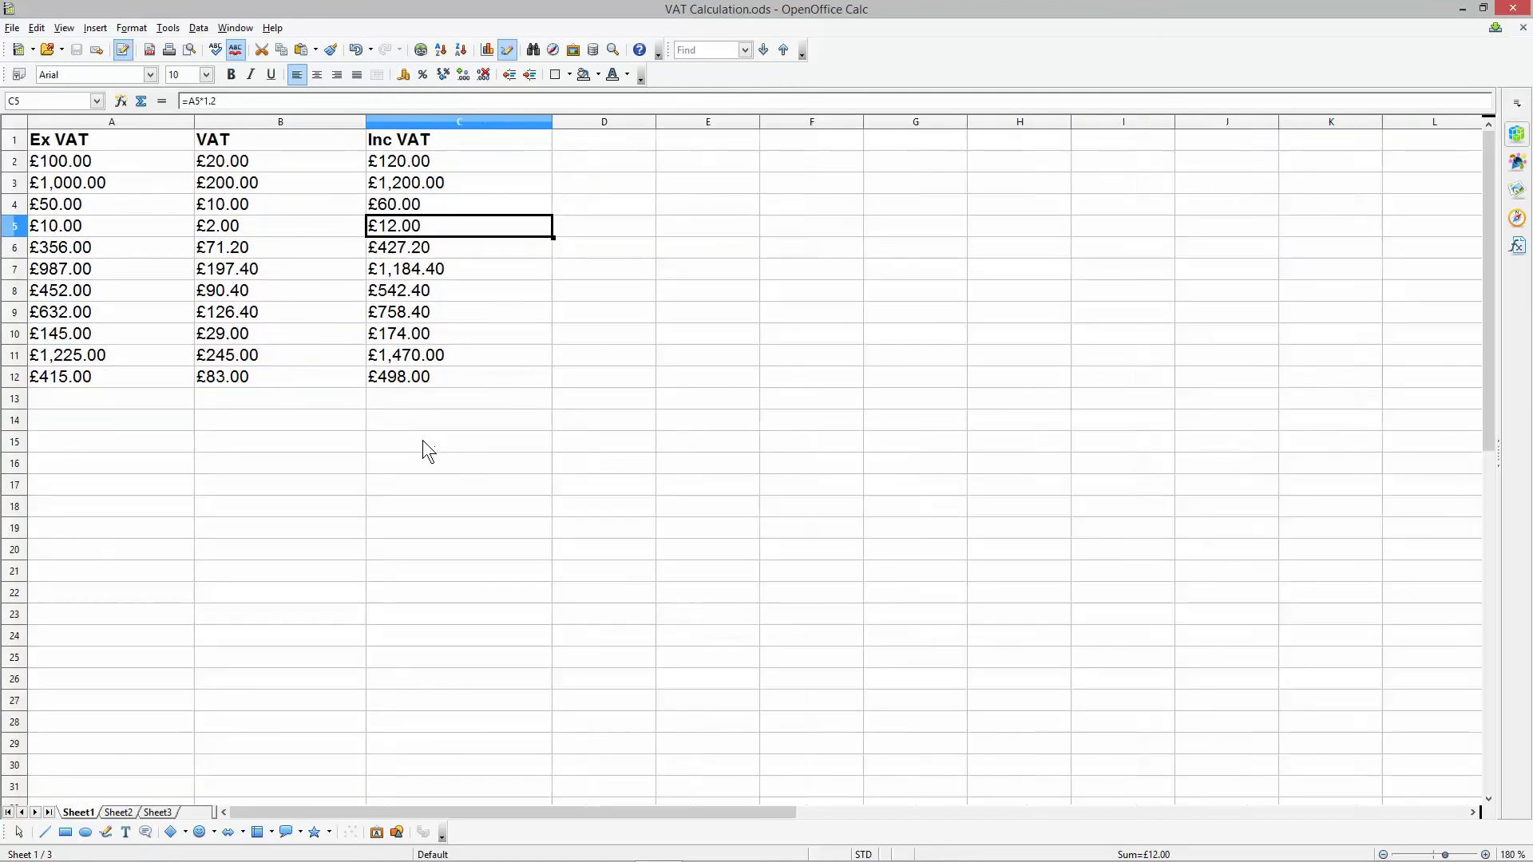